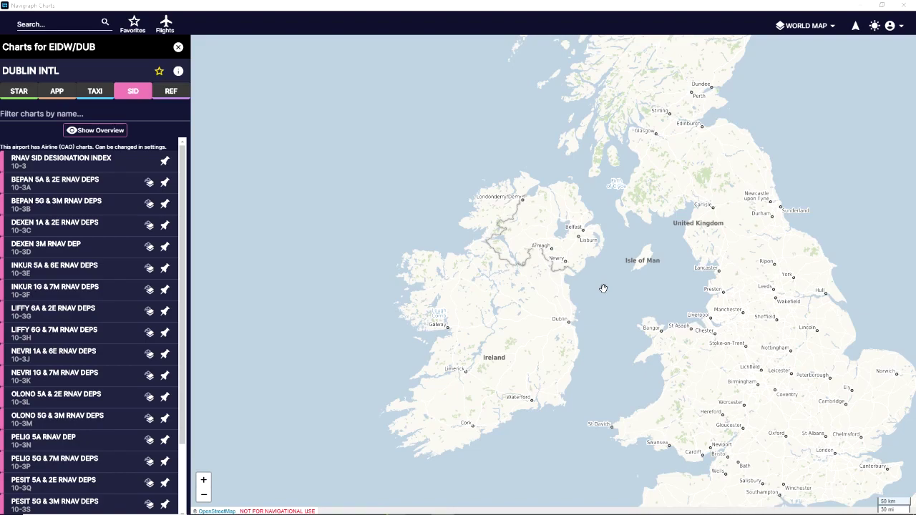
# Zoom and pan the world map to bring the whole British Isles into view
pyautogui.scroll(-2, 604, 287)
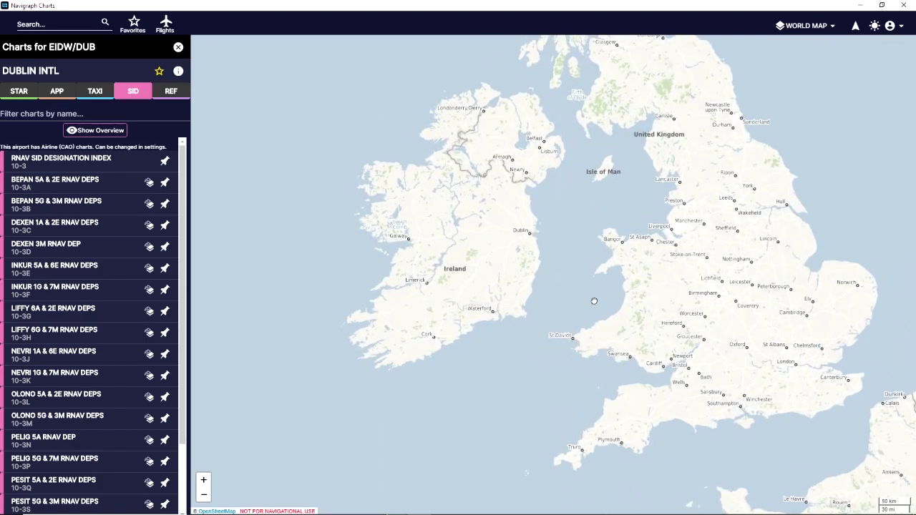
pyautogui.scroll(1, 594, 299)
pyautogui.scroll(-1, 557, 267)
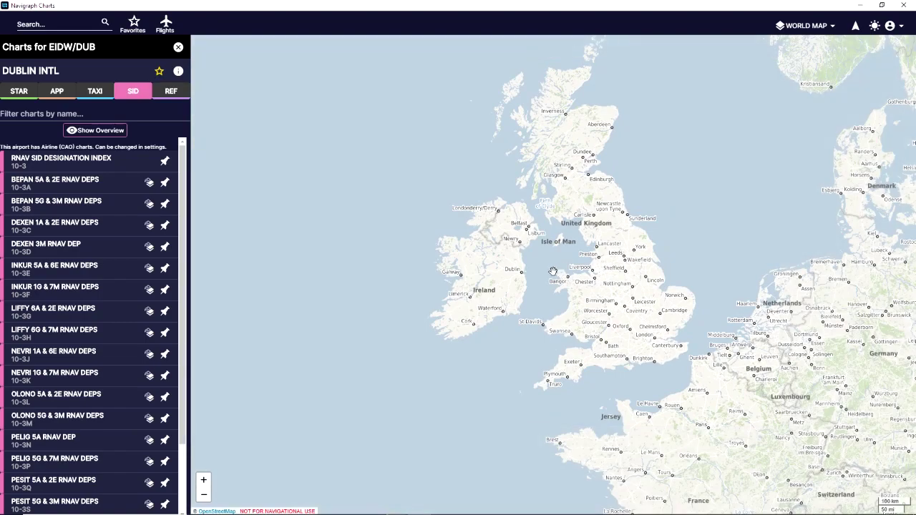
pyautogui.scroll(-2, 563, 265)
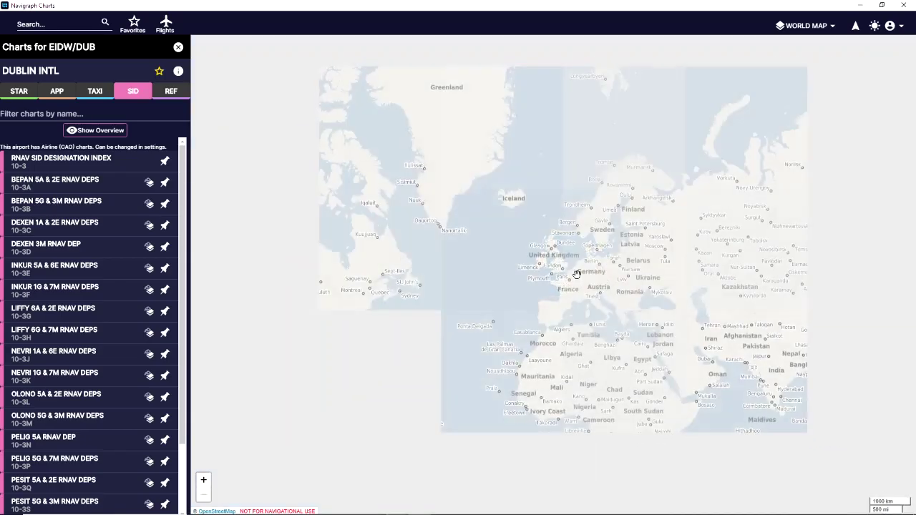
pyautogui.scroll(3, 575, 273)
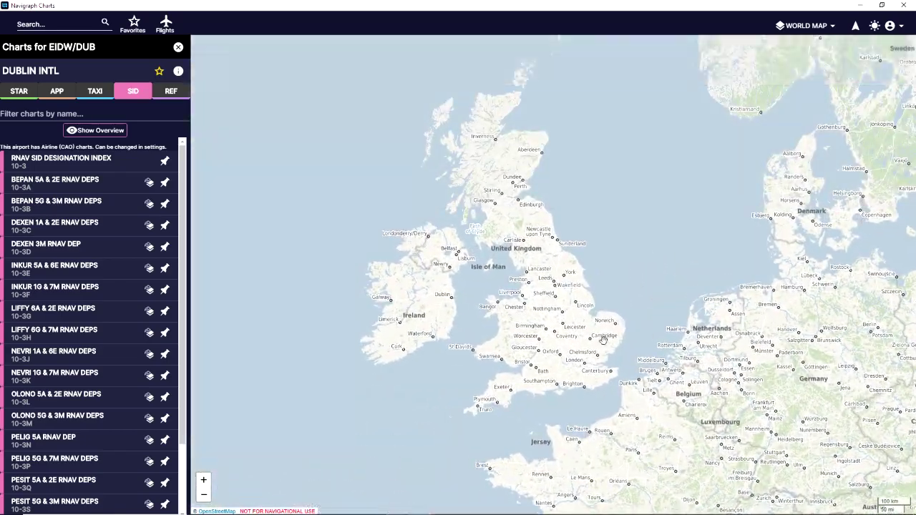
pyautogui.moveTo(617, 366); pyautogui.dragTo(641, 405)
# Switch the map layer to LOW ENROUTE and pan around Ireland and the chart's edge
pyautogui.click(805, 25)
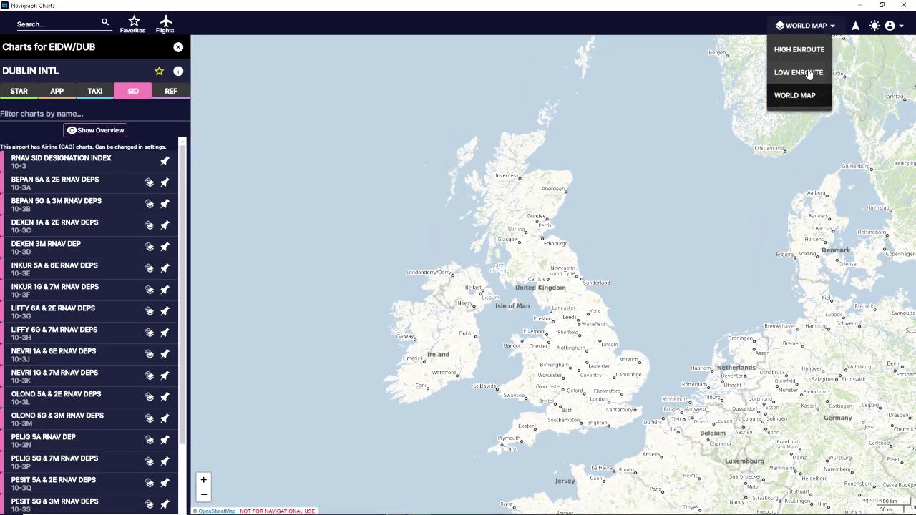
pyautogui.click(810, 73)
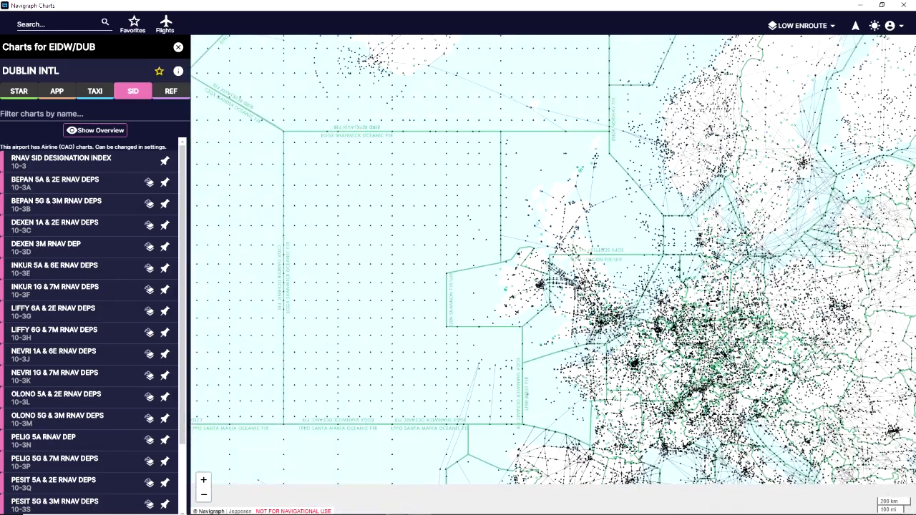
pyautogui.scroll(3, 576, 291)
pyautogui.moveTo(722, 353); pyautogui.dragTo(664, 317)
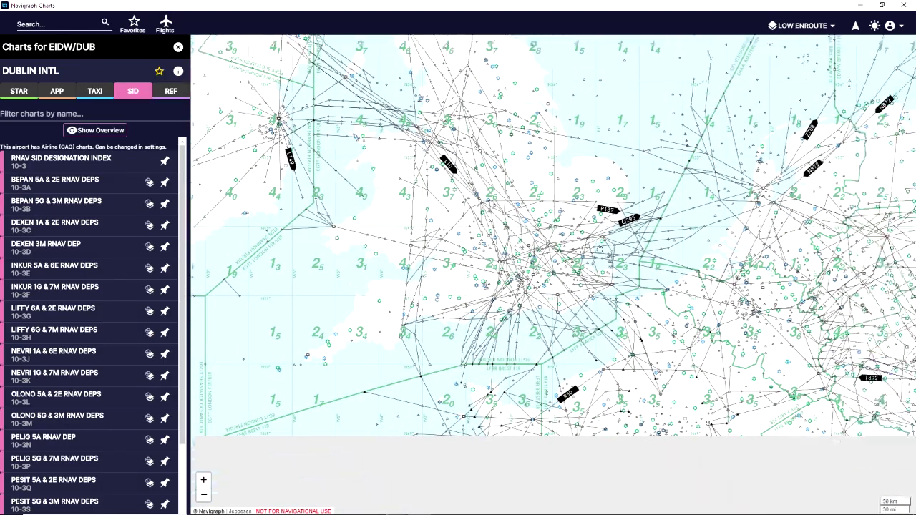
pyautogui.moveTo(315, 127); pyautogui.dragTo(580, 273)
pyautogui.scroll(-3, 673, 164)
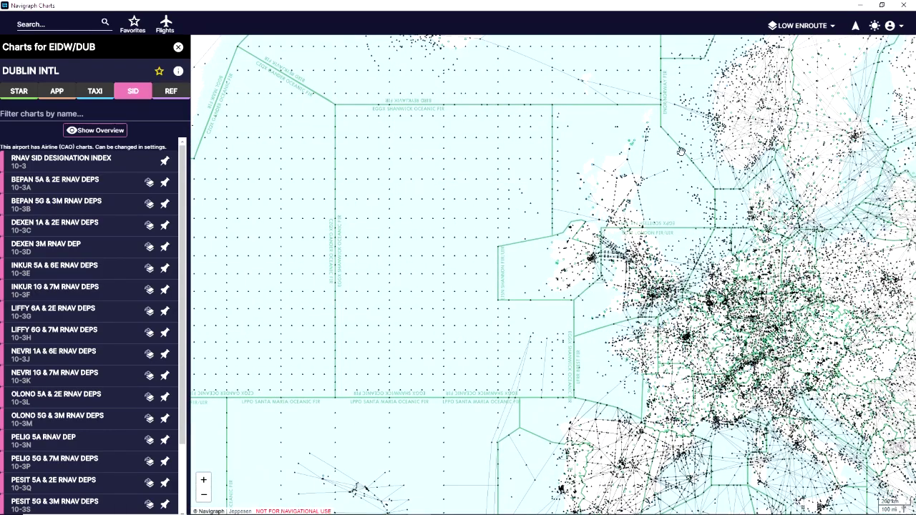
# Switch the map layer to HIGH ENROUTE and zoom in
pyautogui.click(798, 27)
pyautogui.click(783, 46)
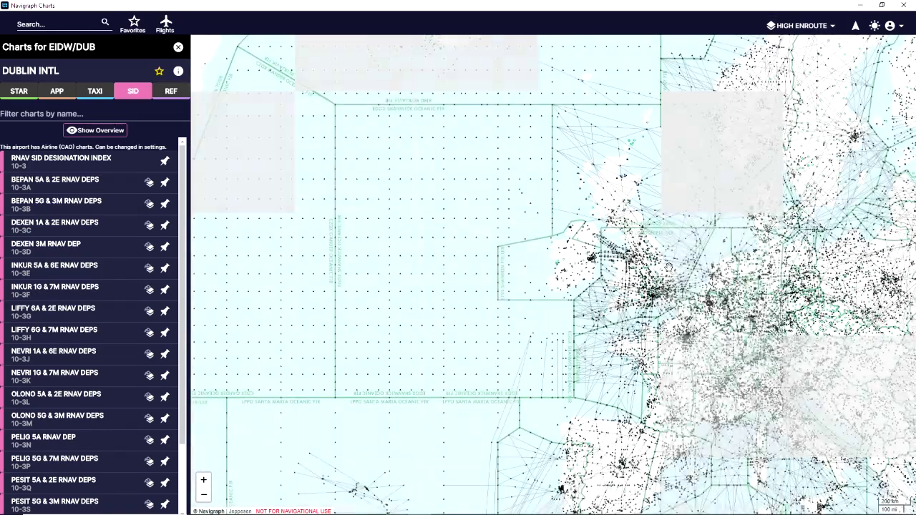
pyautogui.scroll(3, 671, 263)
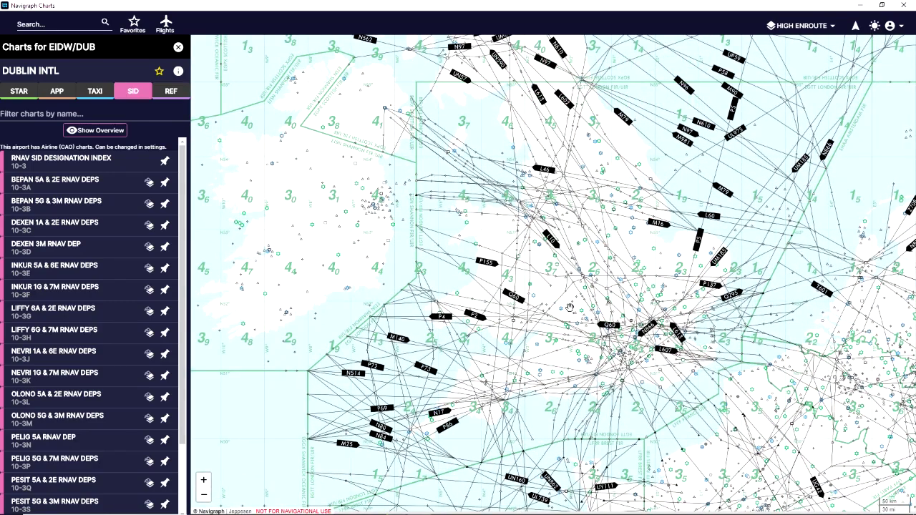
# Return to the WORLD MAP layer, centred over Wales and England
pyautogui.click(796, 27)
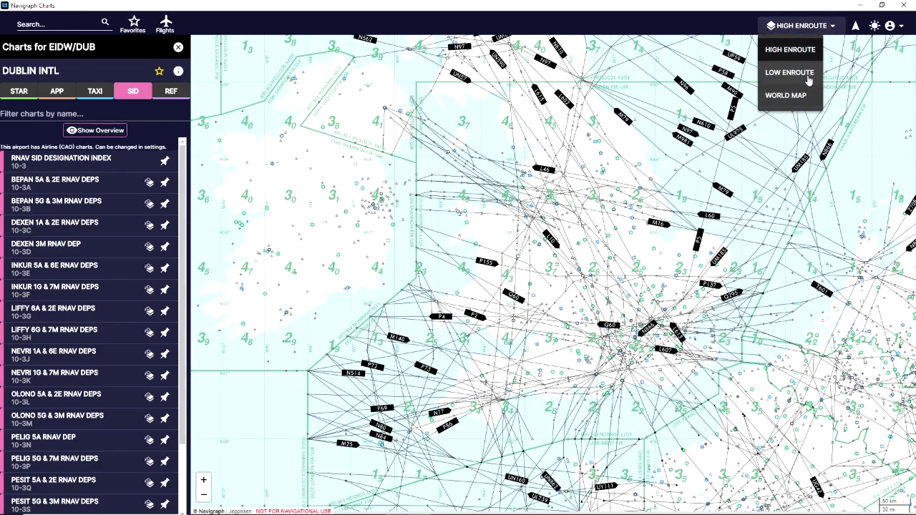
pyautogui.click(786, 95)
pyautogui.scroll(2, 512, 299)
pyautogui.moveTo(511, 296); pyautogui.dragTo(567, 296)
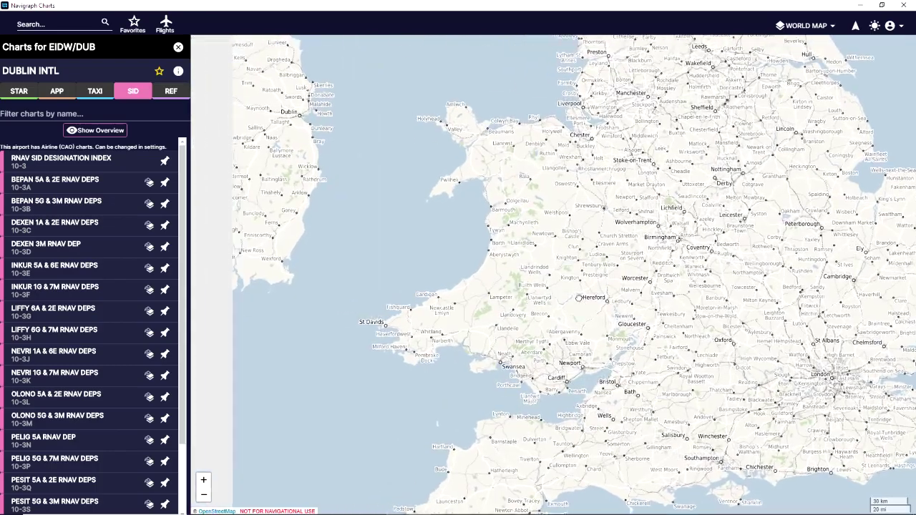
pyautogui.scroll(-1, 569, 296)
pyautogui.scroll(-1, 522, 221)
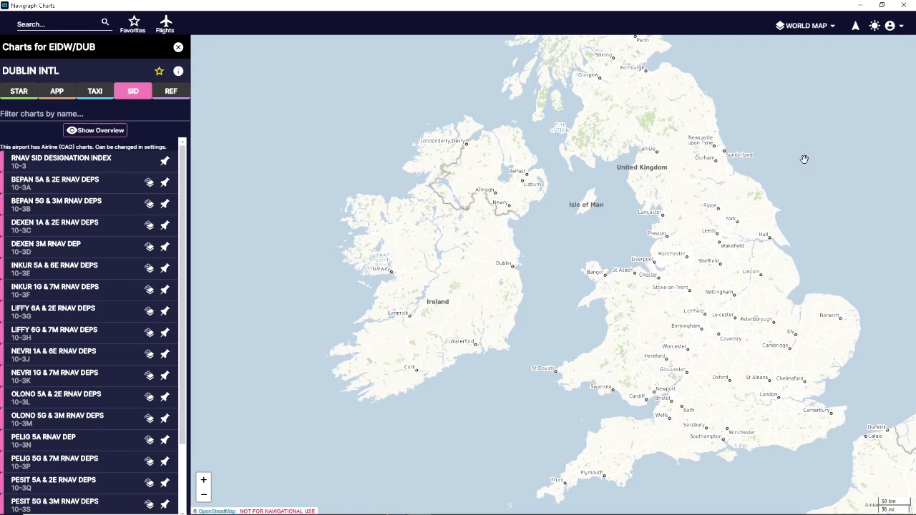
# Open the Flights list from the top bar
pyautogui.click(165, 24)
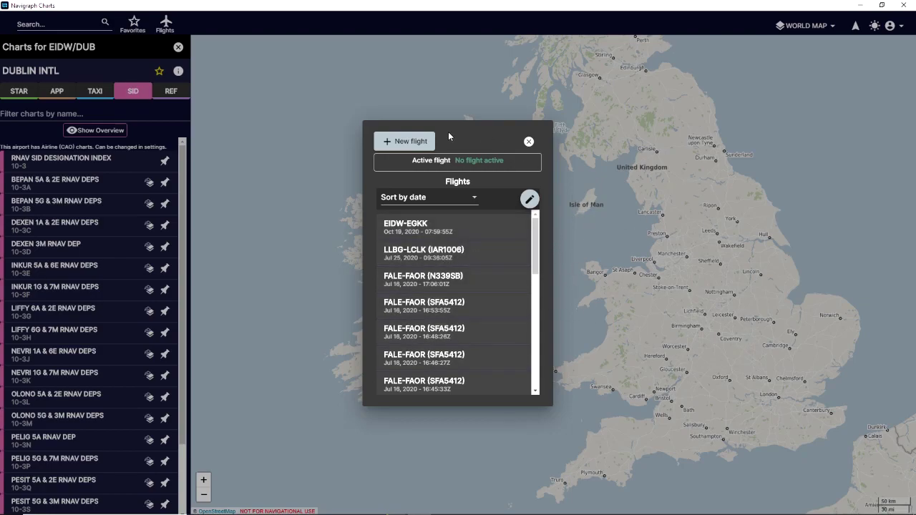
# Choose New flight in the Flights dialog to reach the creation options
pyautogui.click(412, 141)
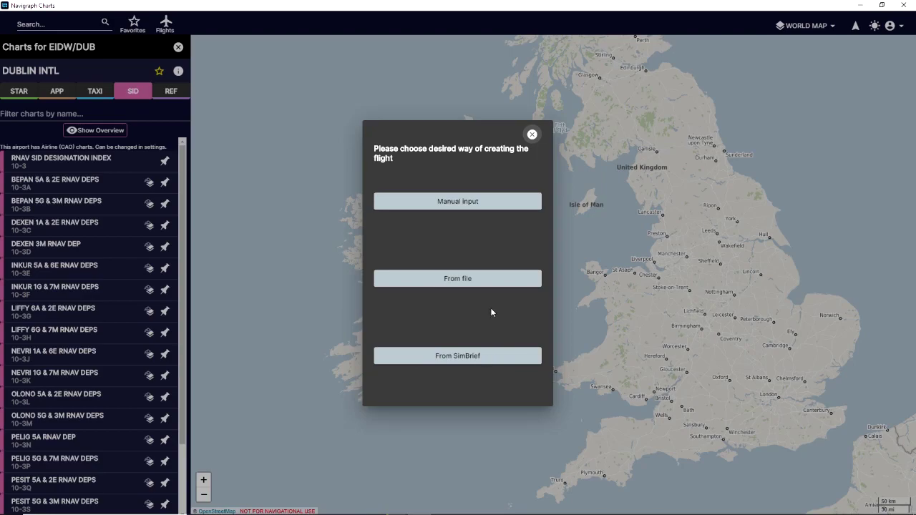
# Enter a manual Standard IFR flight from Dublin EIDW to London Gatwick EGKK
pyautogui.click(475, 202)
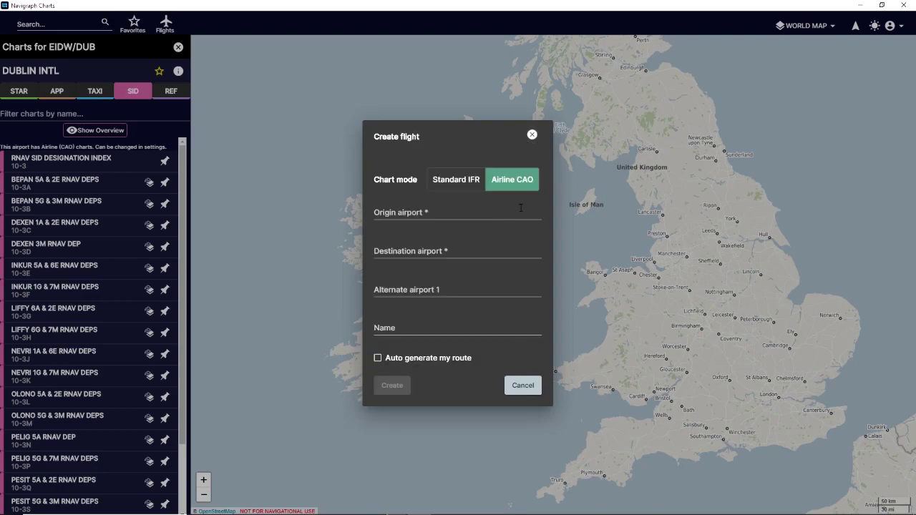
pyautogui.click(468, 188)
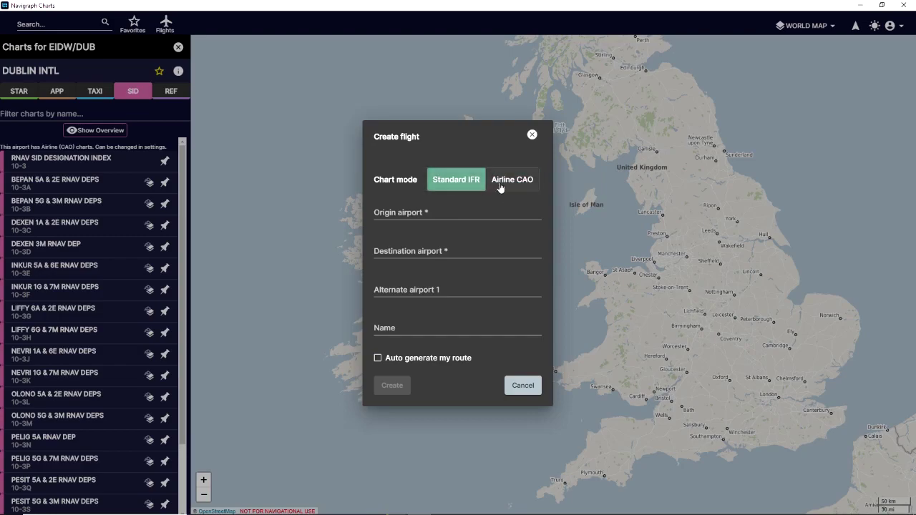
pyautogui.click(428, 214)
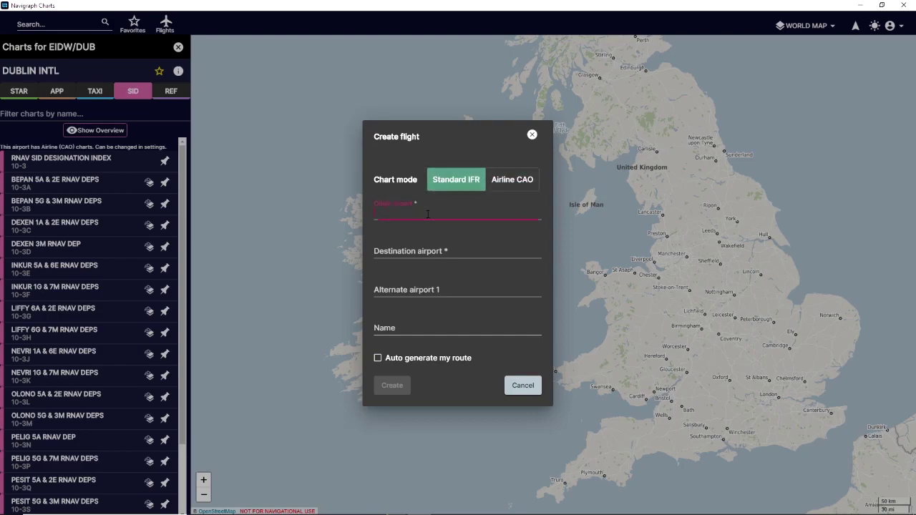
pyautogui.write('eidw')
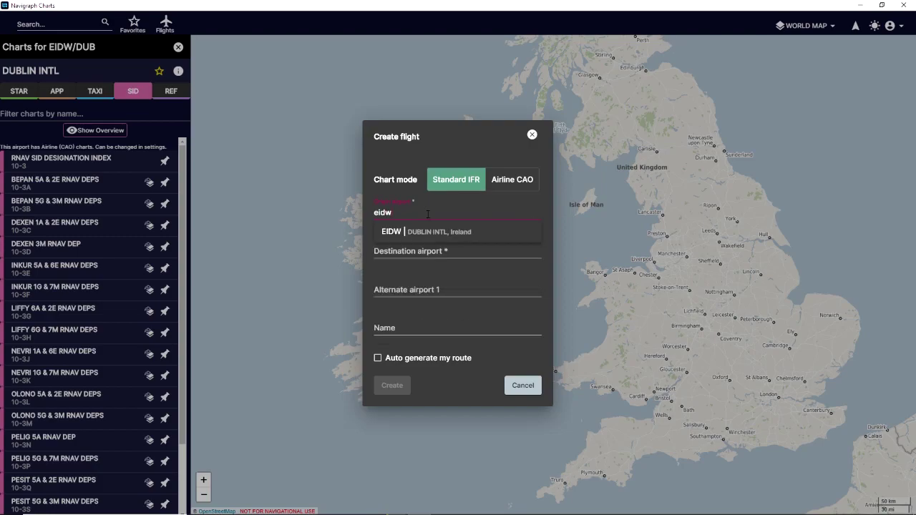
pyautogui.click(394, 232)
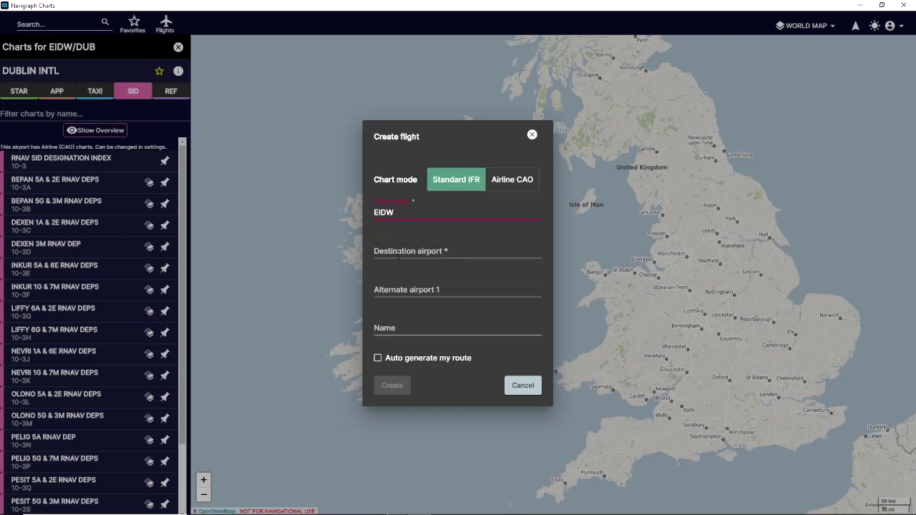
pyautogui.click(398, 255)
pyautogui.write('egkk')
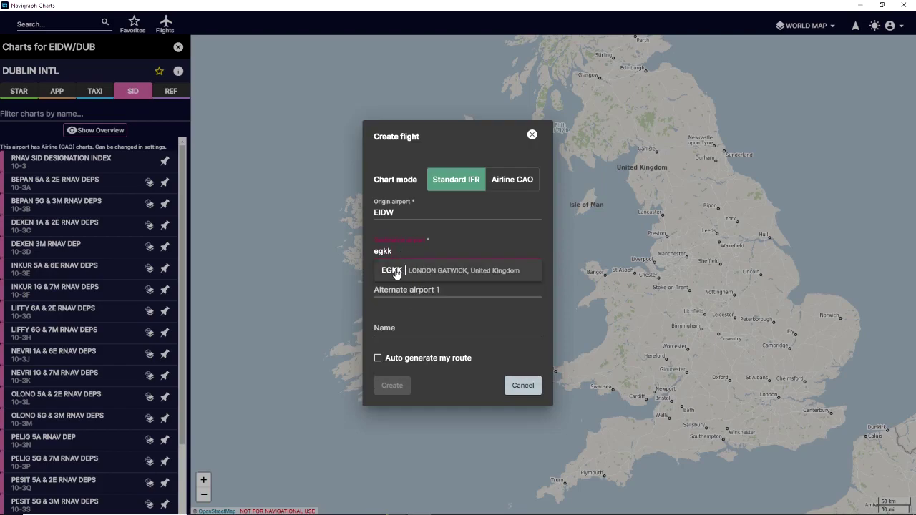
pyautogui.click(403, 269)
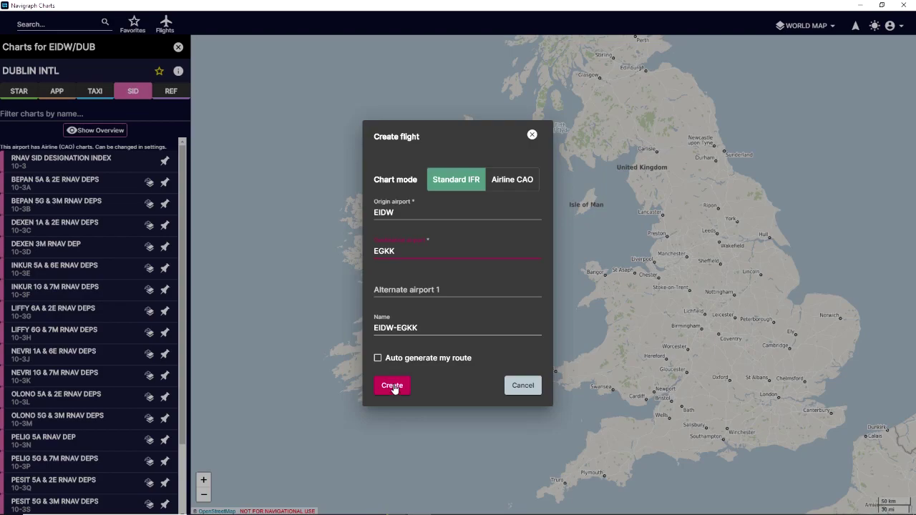
# Auto-generate the route and set its route option to High airways
pyautogui.click(378, 358)
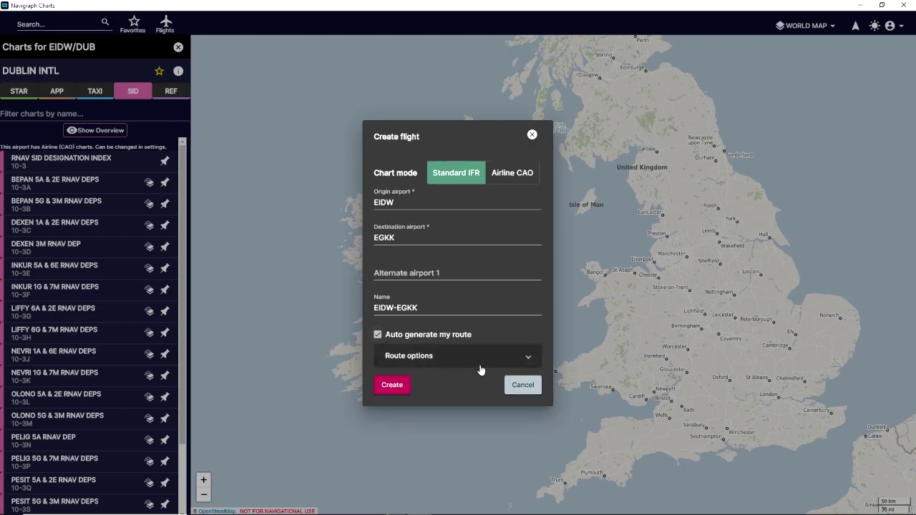
pyautogui.click(482, 353)
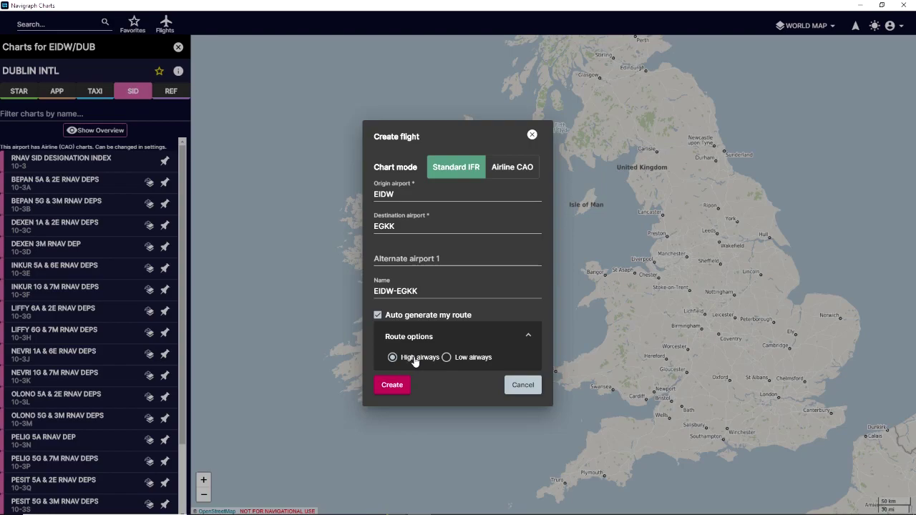
pyautogui.click(447, 357)
pyautogui.click(413, 364)
# Create the EIDW–EGKK flight and zoom the map in on Dublin airport
pyautogui.click(392, 387)
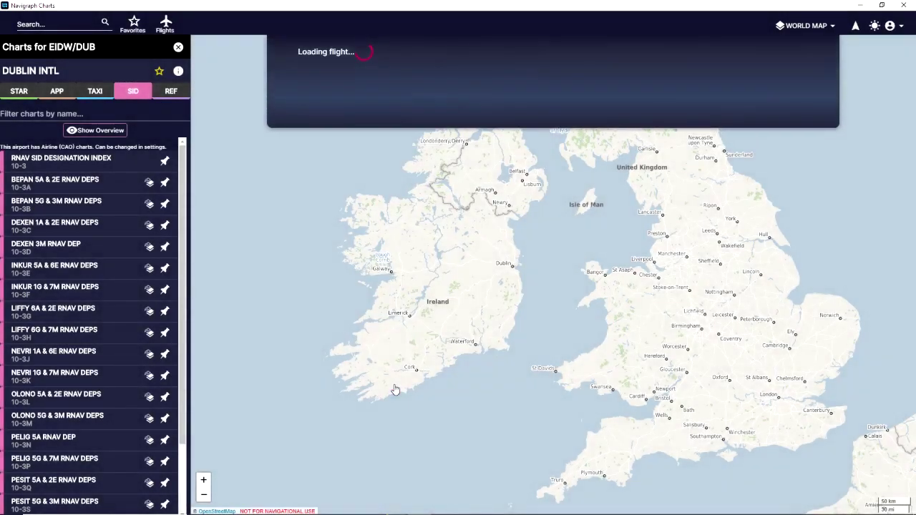
pyautogui.scroll(1, 505, 310)
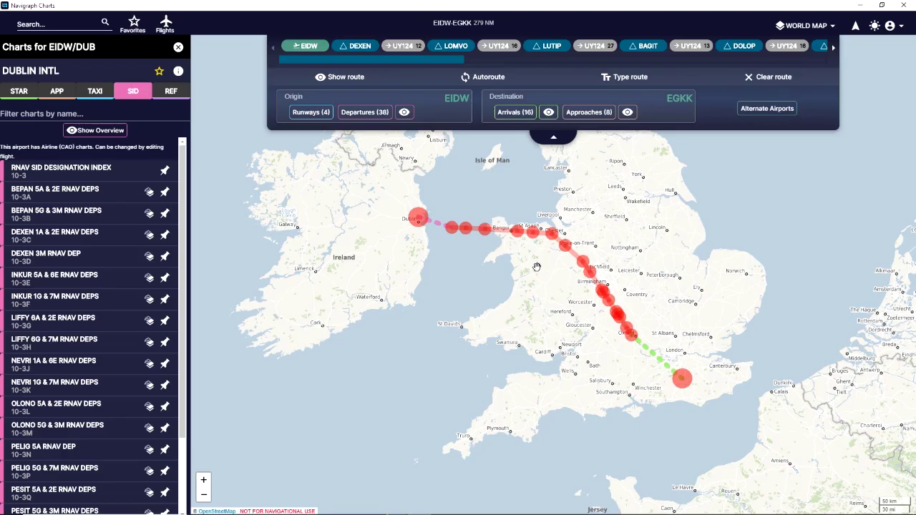
pyautogui.scroll(3, 513, 276)
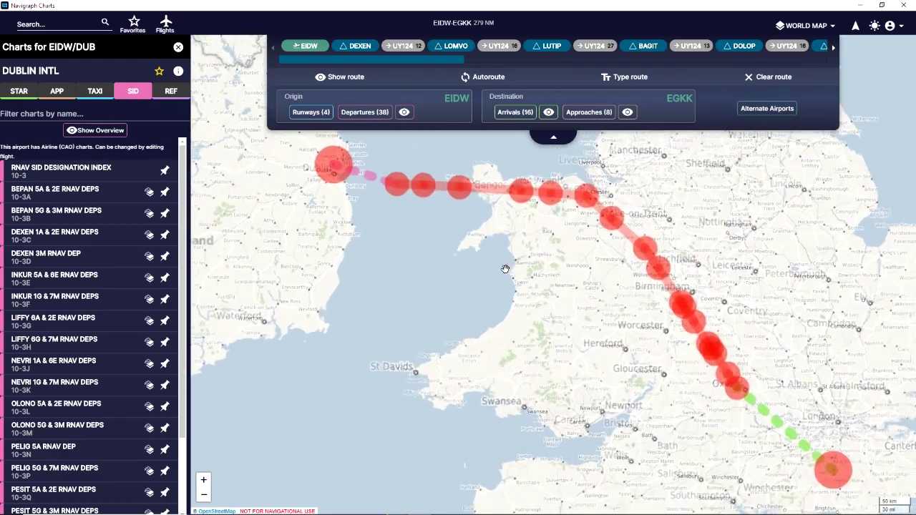
pyautogui.scroll(4, 515, 381)
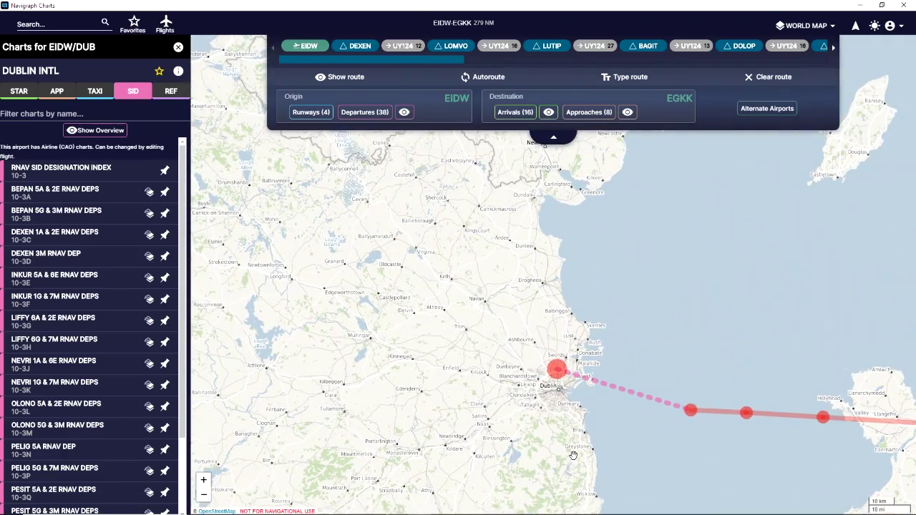
pyautogui.moveTo(576, 264); pyautogui.dragTo(573, 379)
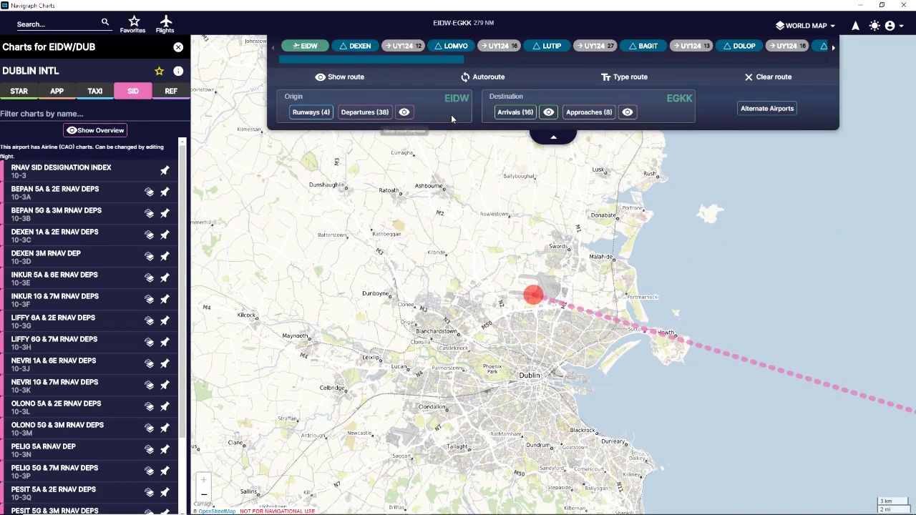
pyautogui.click(326, 113)
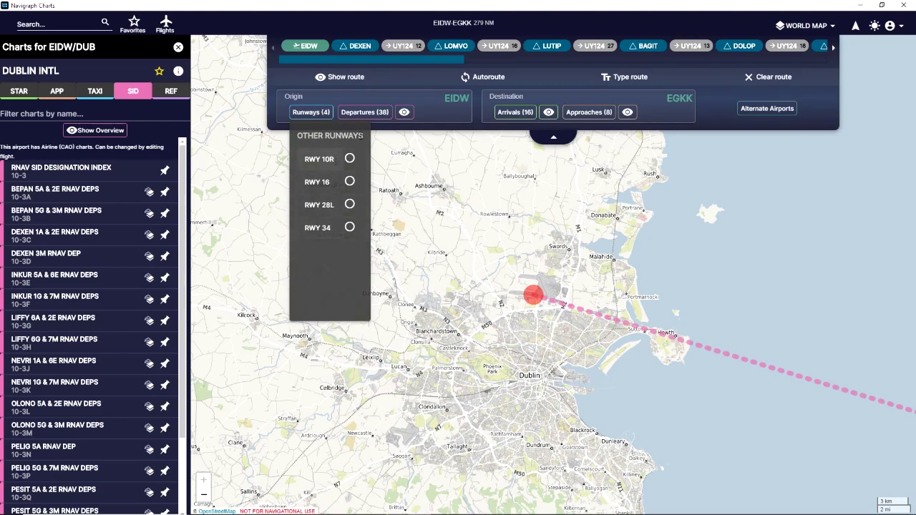
pyautogui.click(375, 114)
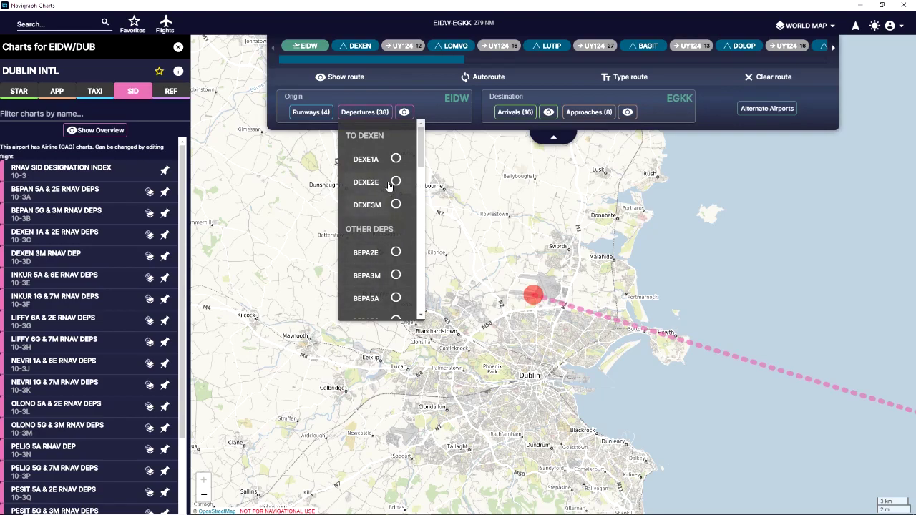
pyautogui.click(460, 223)
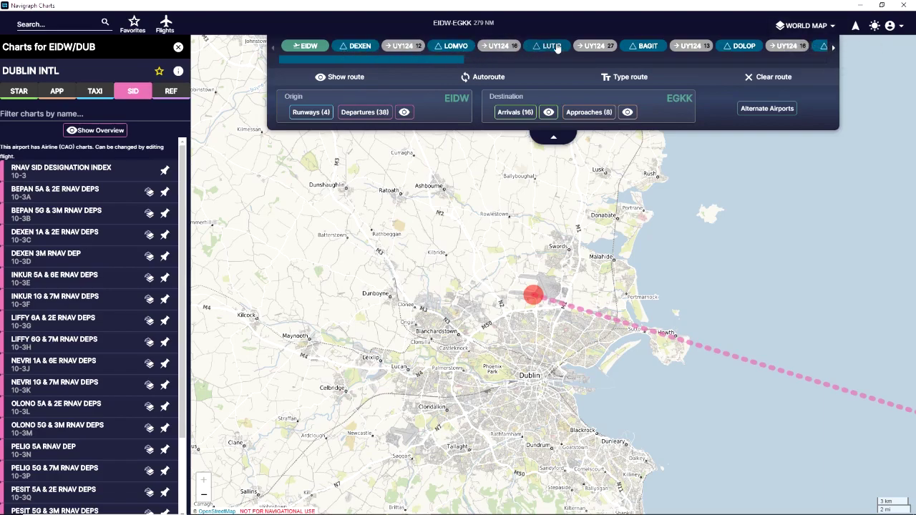
# Open Dublin's charts list, collapse the route panel, and browse STAR, APP, SID, then TAXI charts
pyautogui.click(303, 46)
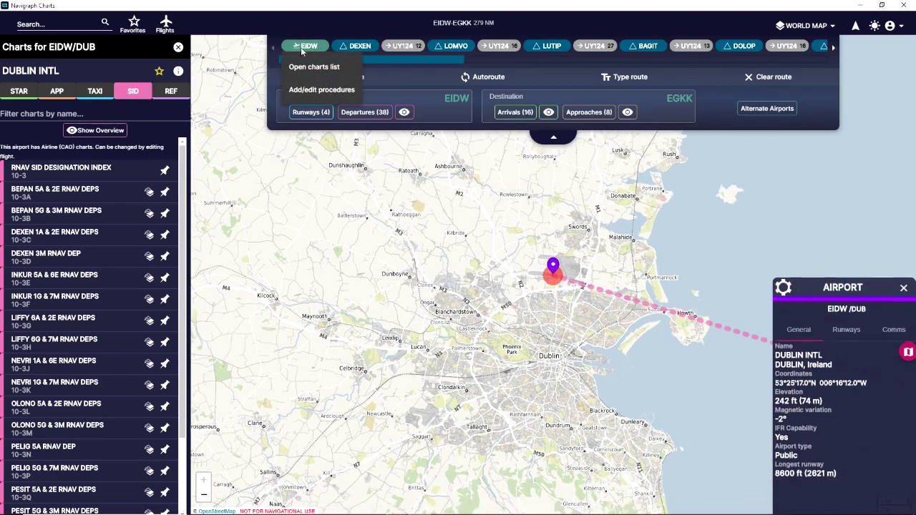
pyautogui.click(317, 68)
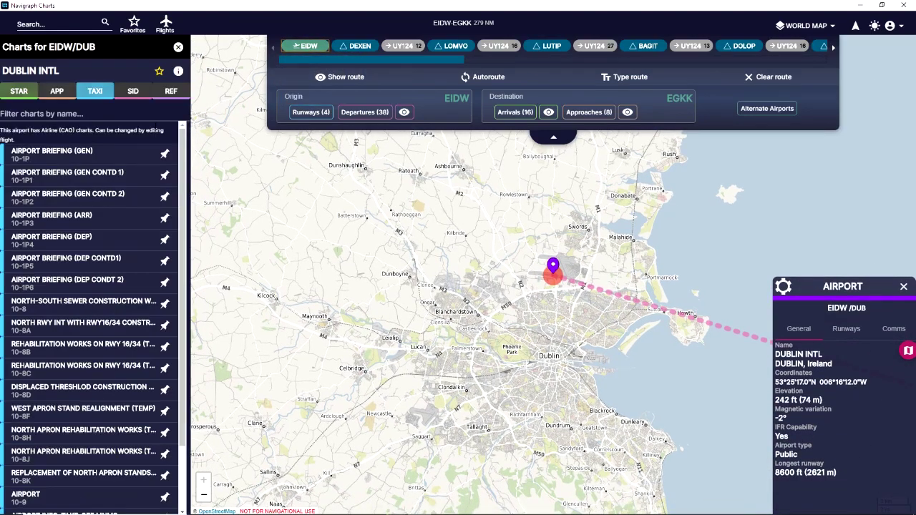
pyautogui.click(552, 137)
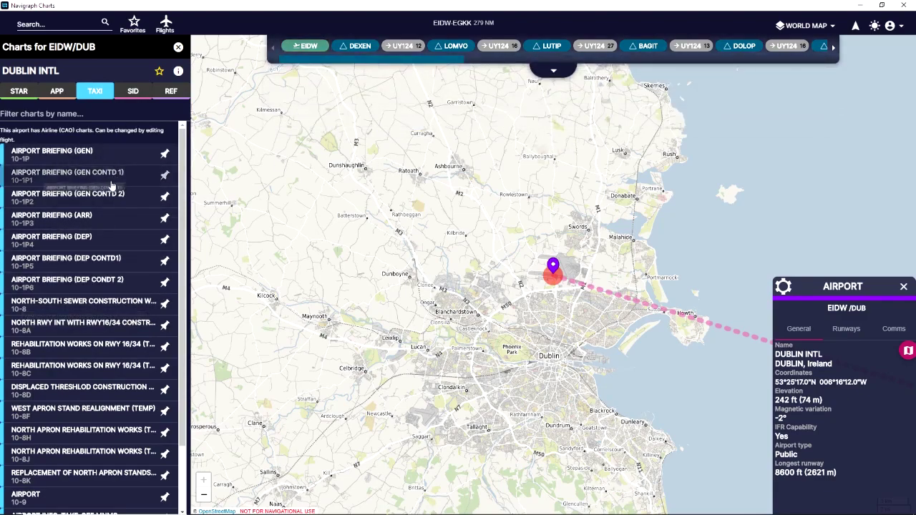
pyautogui.click(18, 93)
pyautogui.click(56, 92)
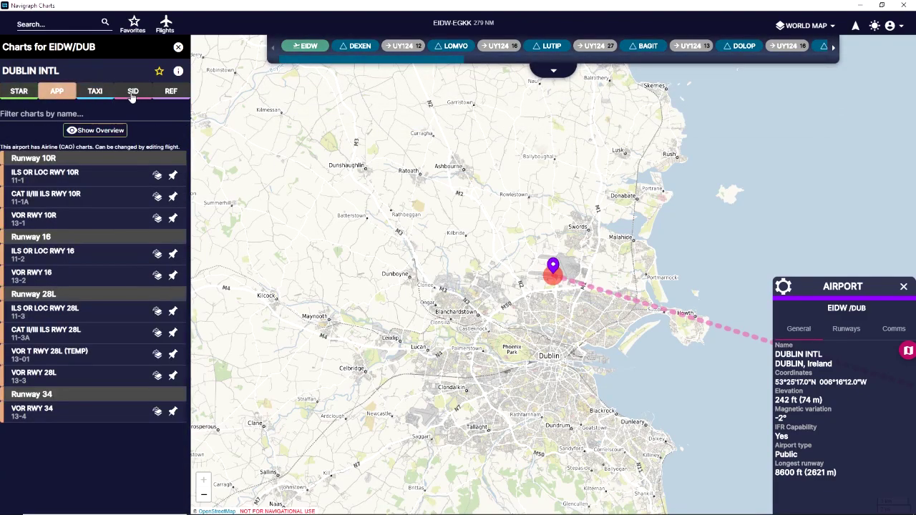
pyautogui.click(132, 92)
pyautogui.click(100, 94)
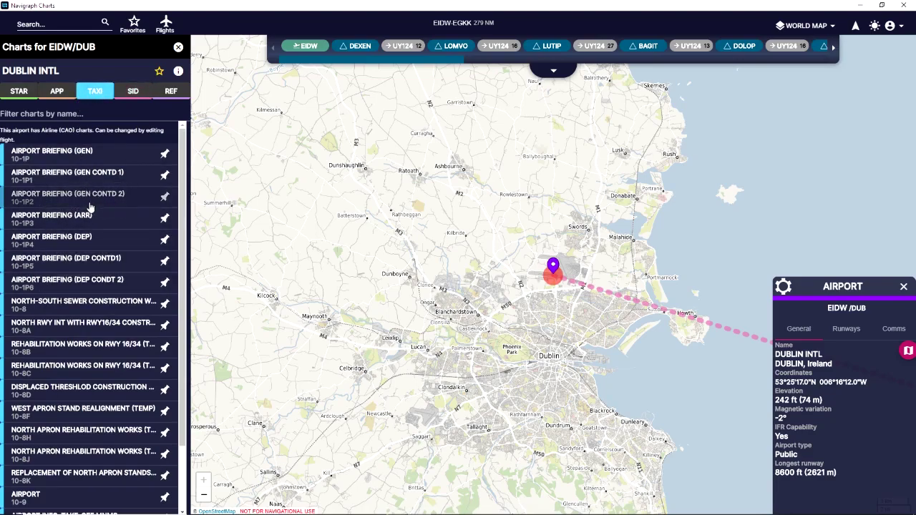
# Open Dublin's AIRPORT 10-9 chart, pin it to the pinboard, and close it
pyautogui.click(82, 497)
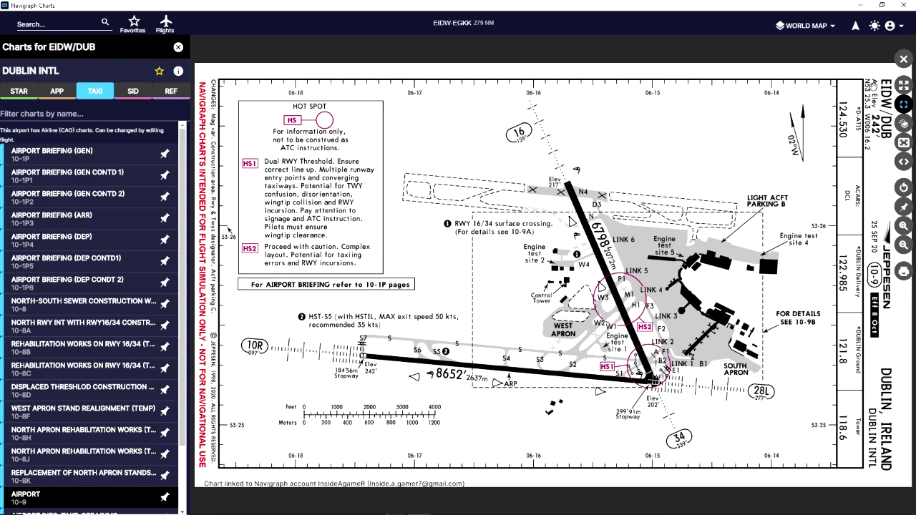
pyautogui.click(903, 208)
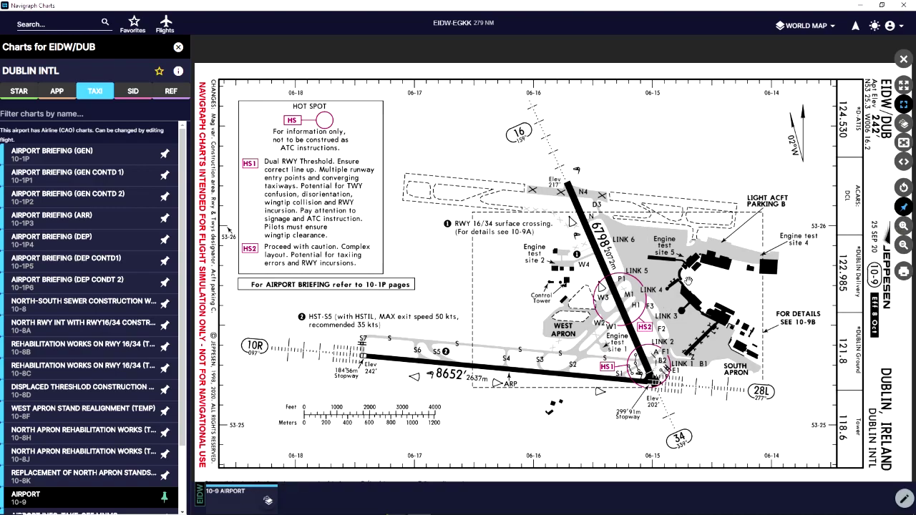
pyautogui.click(903, 58)
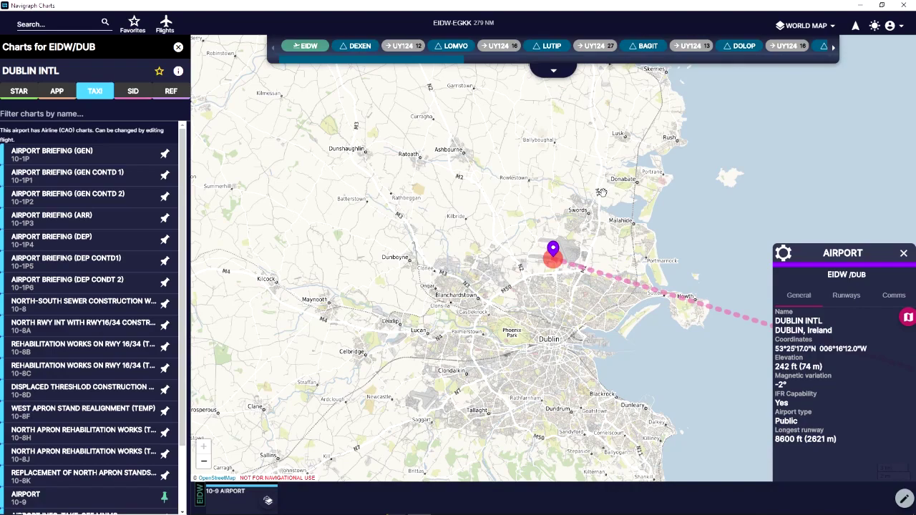
# Overlay the pinned 10-9 diagram on the map, remove it, then expand route planning
pyautogui.click(266, 503)
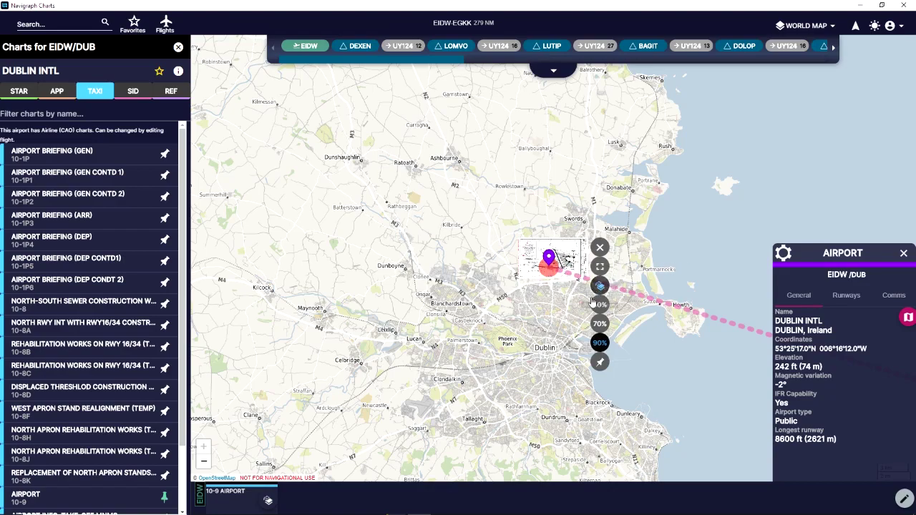
pyautogui.click(601, 247)
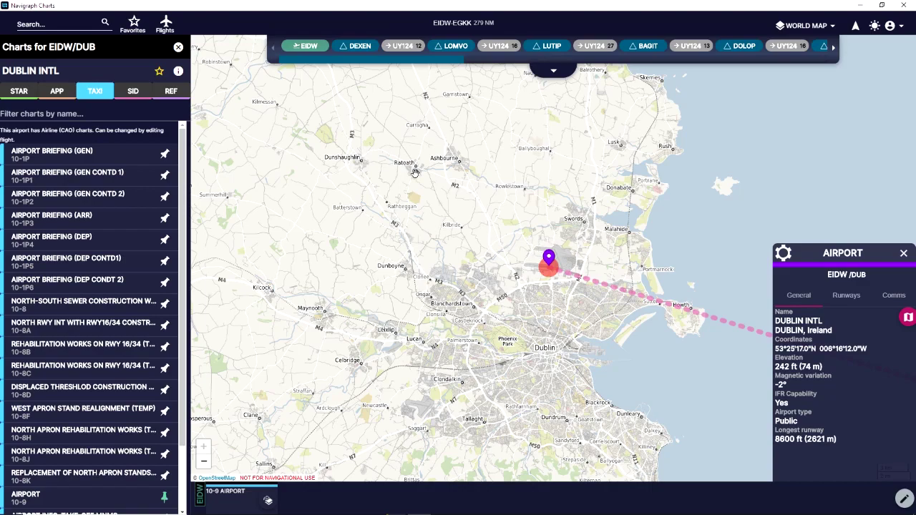
pyautogui.click(560, 70)
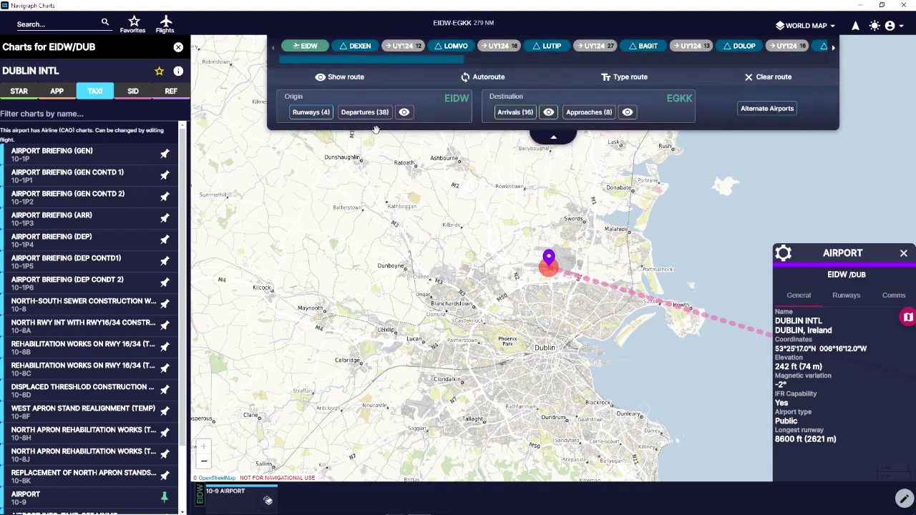
# Pick EIDW runway 10R with the BEPA2E departure, then review the 357 NM route via BEPAN
pyautogui.click(319, 114)
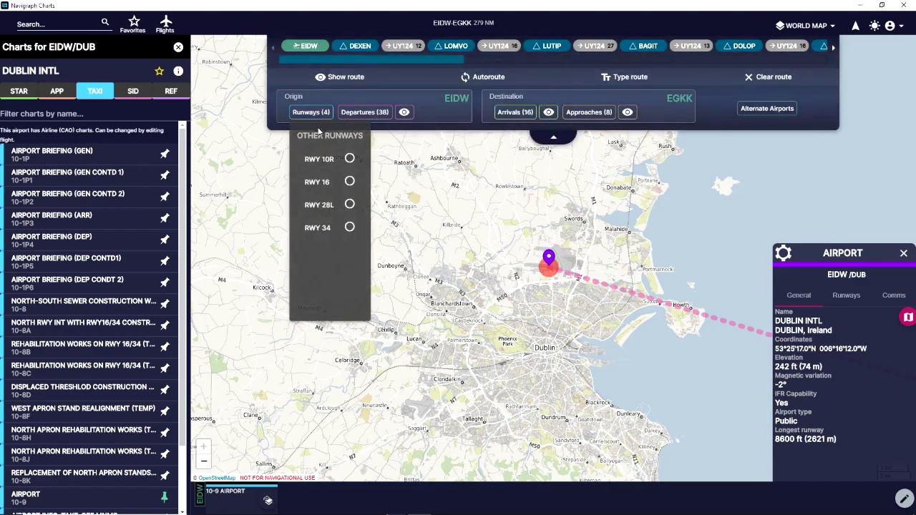
pyautogui.click(350, 158)
pyautogui.click(373, 113)
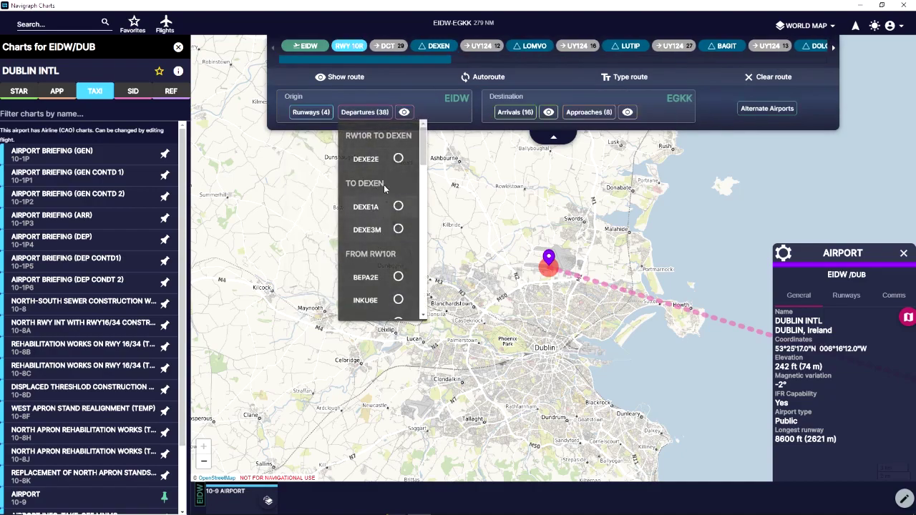
pyautogui.click(398, 278)
pyautogui.scroll(-1, 655, 368)
pyautogui.scroll(-1, 655, 368)
pyautogui.moveTo(648, 336); pyautogui.dragTo(618, 294)
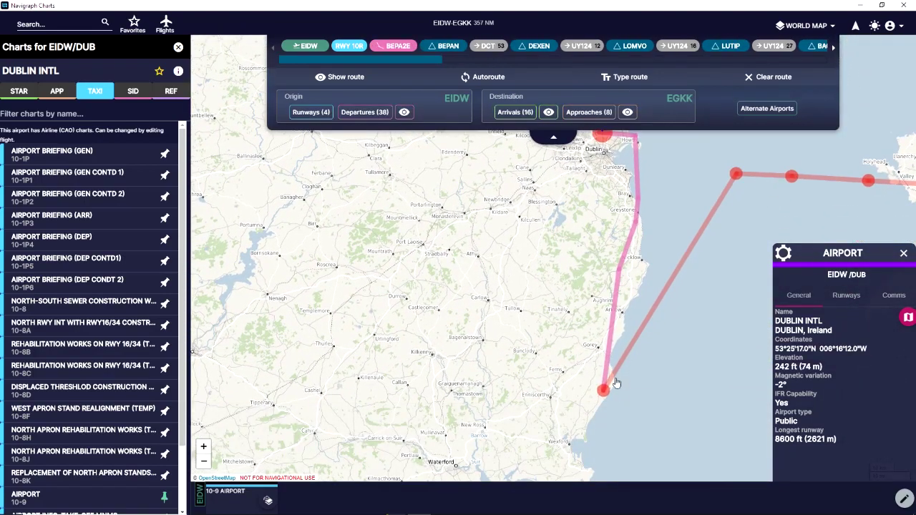
pyautogui.scroll(1, 714, 276)
pyautogui.scroll(1, 599, 318)
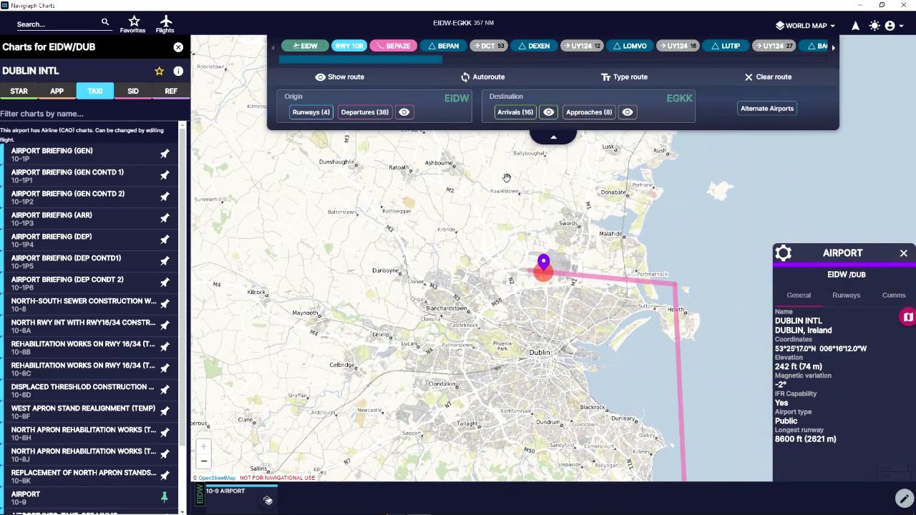
pyautogui.click(404, 113)
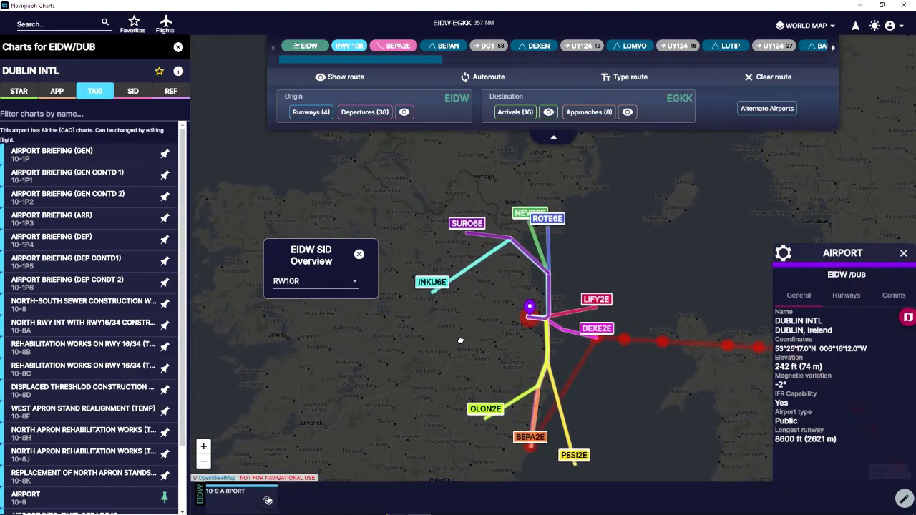
pyautogui.scroll(2, 491, 337)
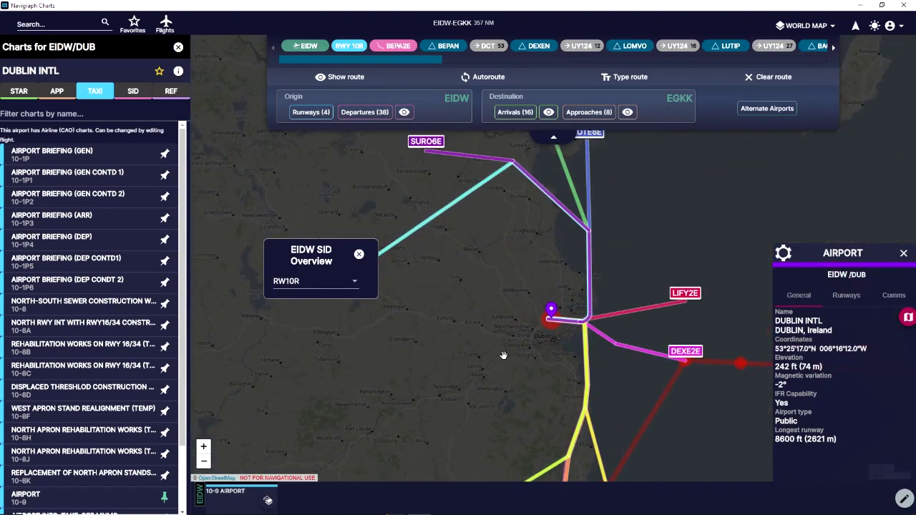
pyautogui.scroll(-2, 542, 330)
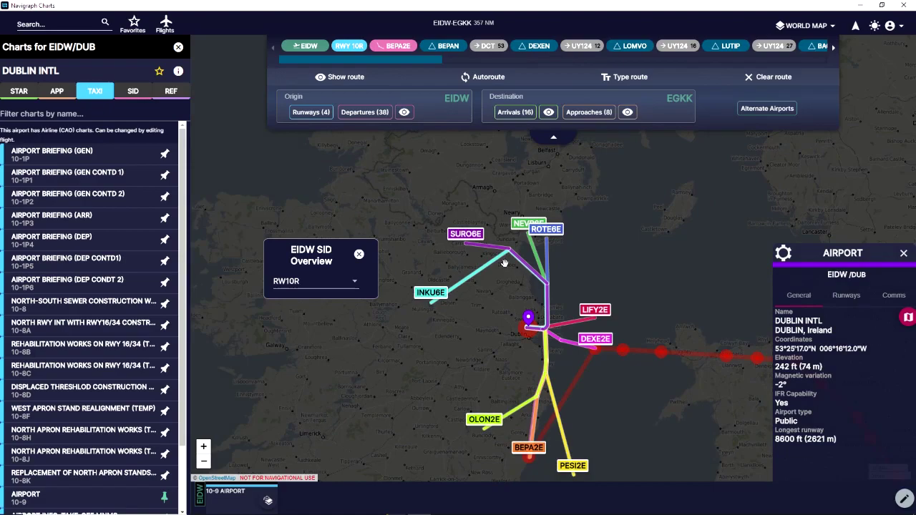
pyautogui.scroll(-3, 550, 407)
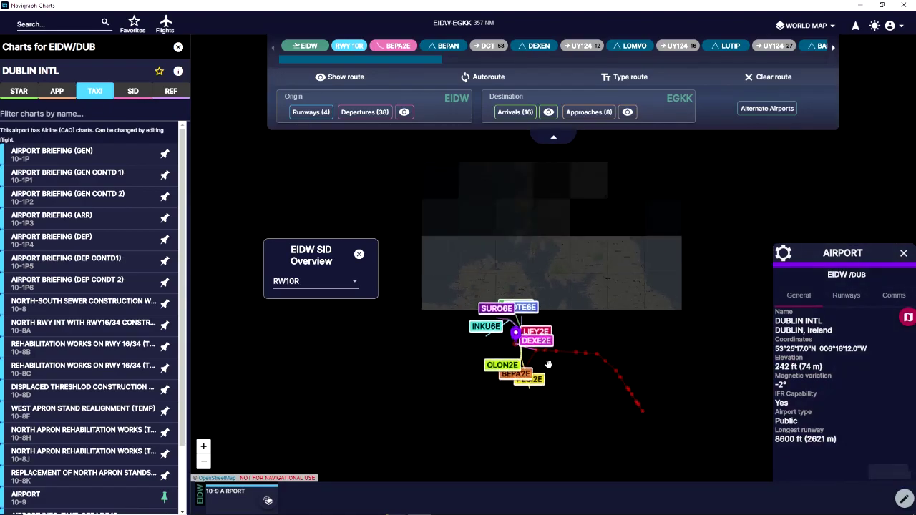
pyautogui.scroll(3, 530, 390)
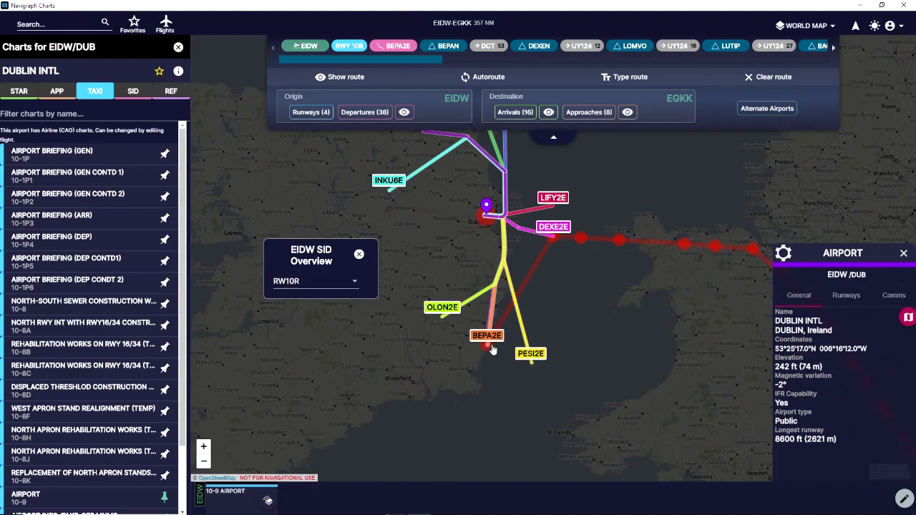
pyautogui.scroll(-3, 536, 390)
pyautogui.moveTo(569, 309); pyautogui.dragTo(480, 266)
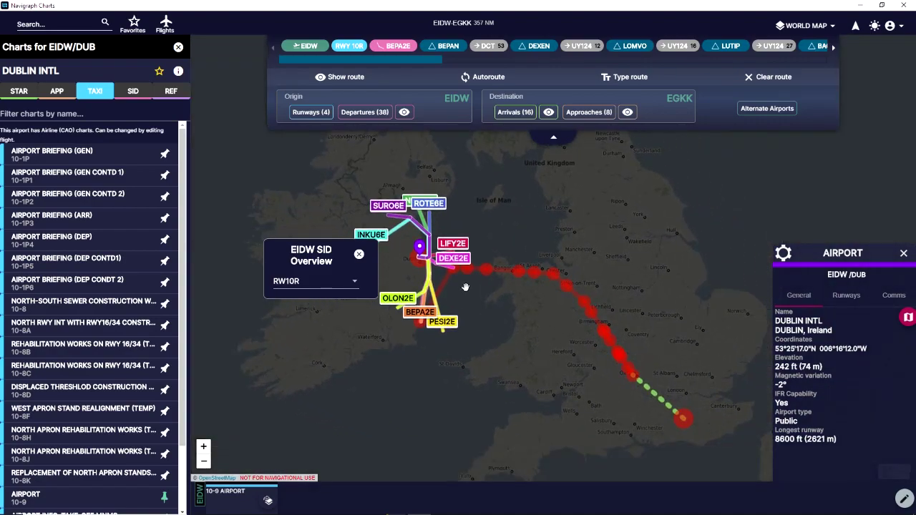
pyautogui.scroll(3, 440, 315)
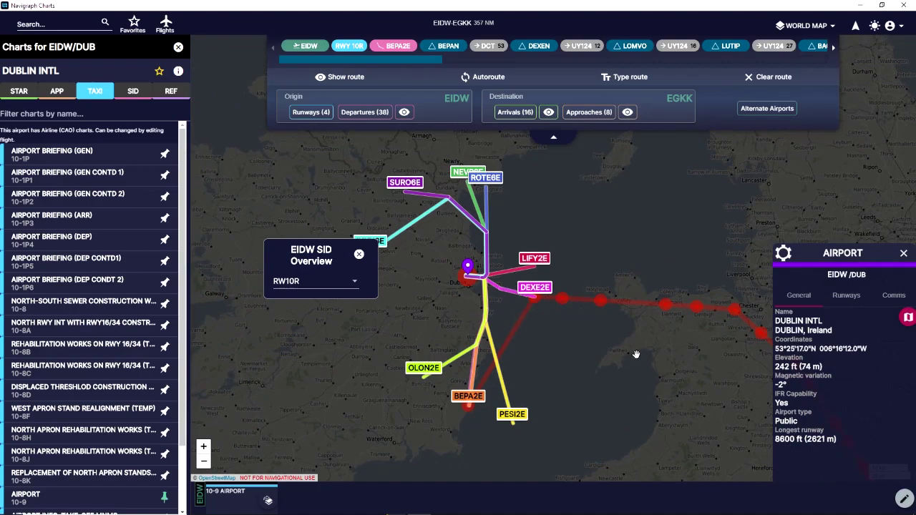
pyautogui.moveTo(610, 355); pyautogui.dragTo(571, 333)
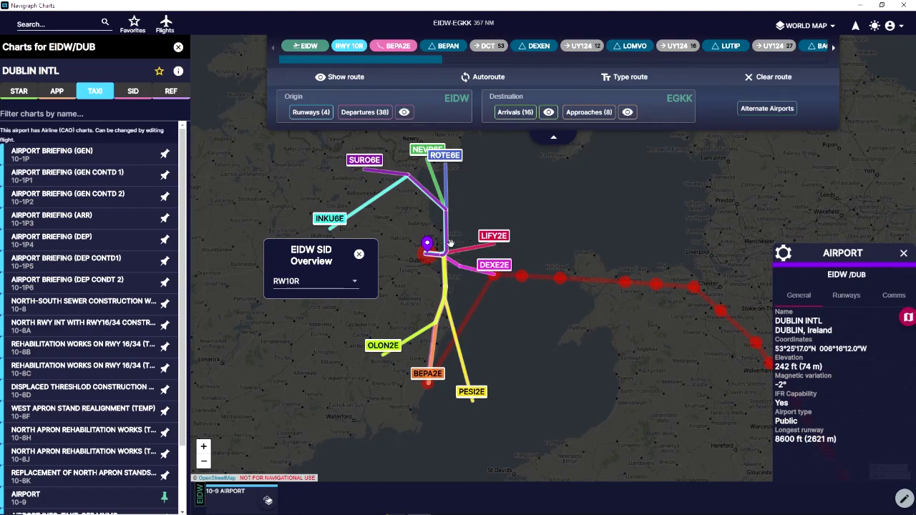
pyautogui.moveTo(503, 326); pyautogui.dragTo(562, 378)
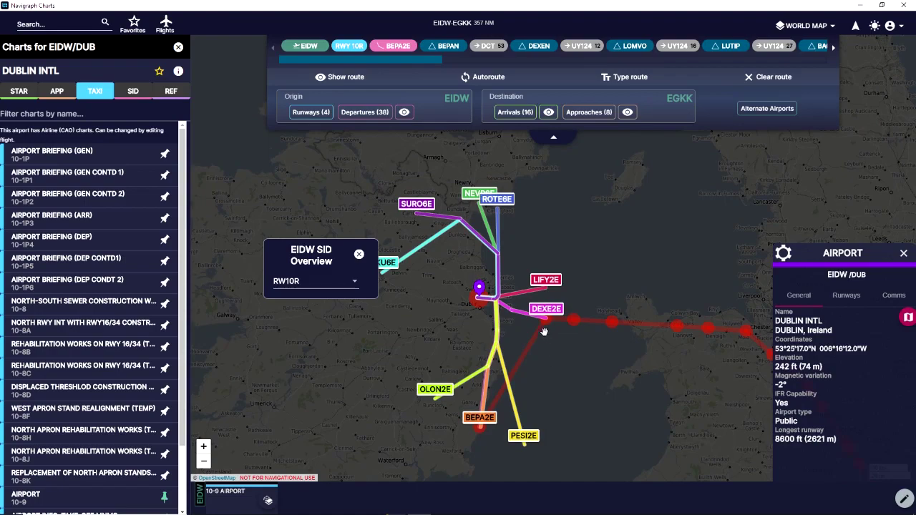
pyautogui.moveTo(520, 349); pyautogui.dragTo(527, 353)
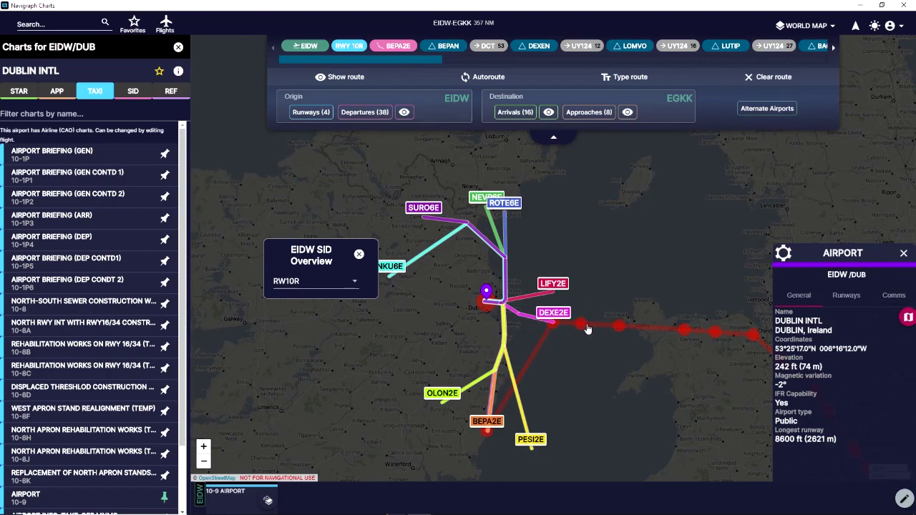
pyautogui.scroll(3, 506, 312)
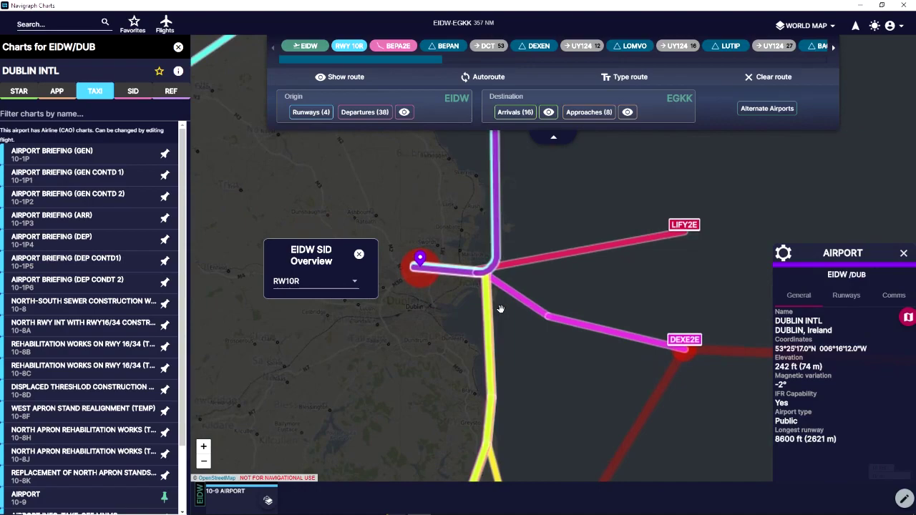
pyautogui.scroll(3, 476, 307)
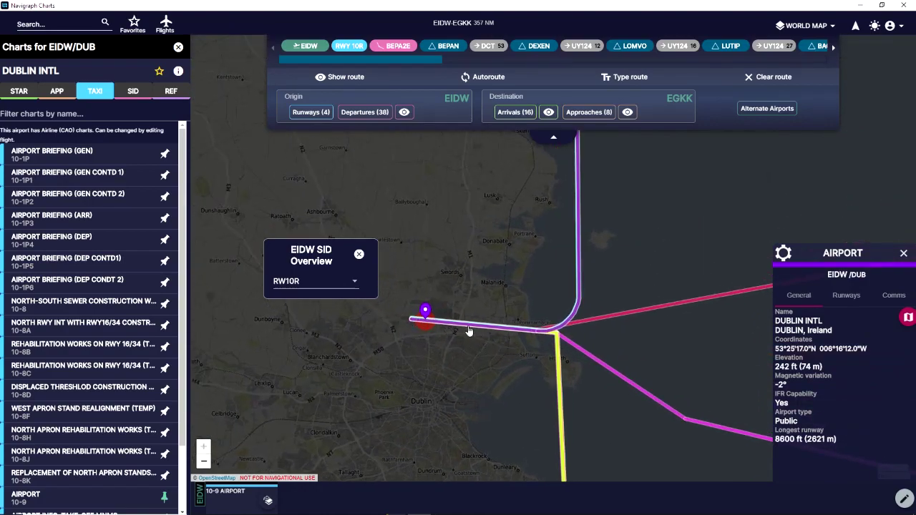
pyautogui.scroll(-1, 495, 346)
pyautogui.scroll(-2, 501, 351)
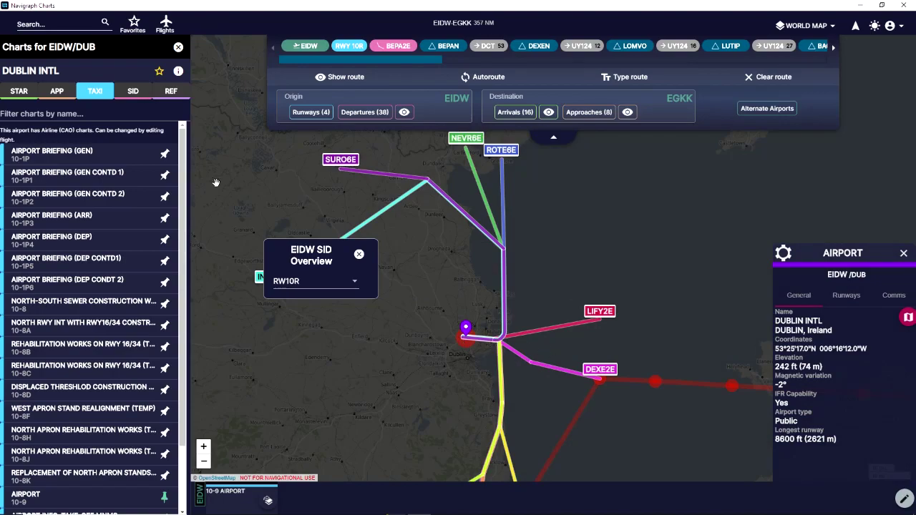
# Switch the EIDW departure to DEXE2E from runway 10R, then zoom the map to Dublin
pyautogui.click(364, 112)
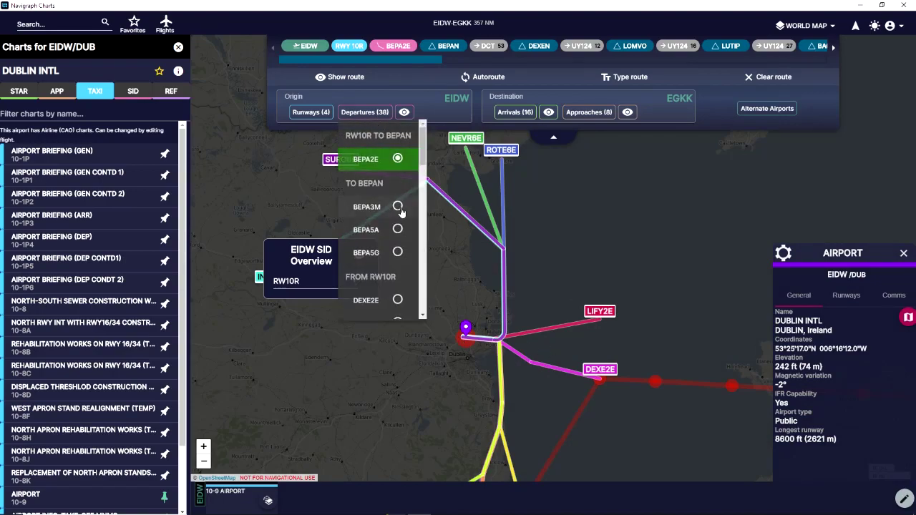
pyautogui.scroll(-1, 395, 286)
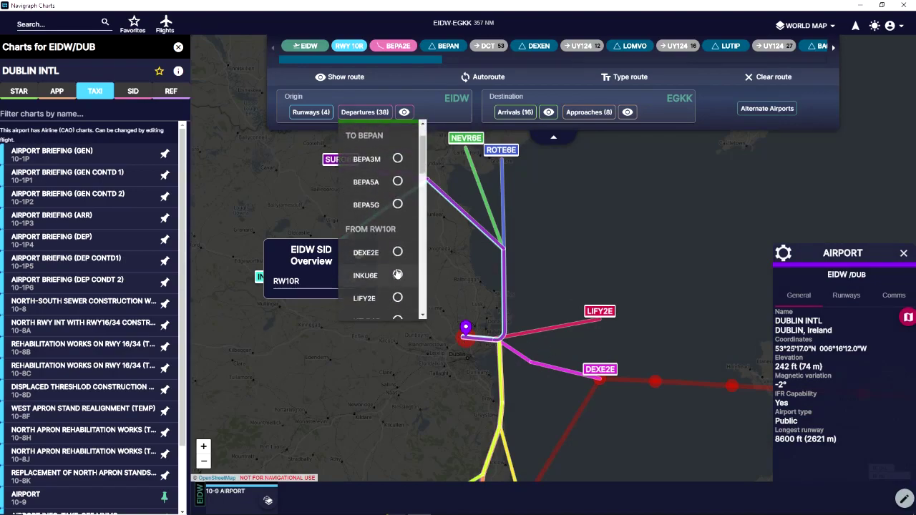
pyautogui.scroll(-4, 397, 249)
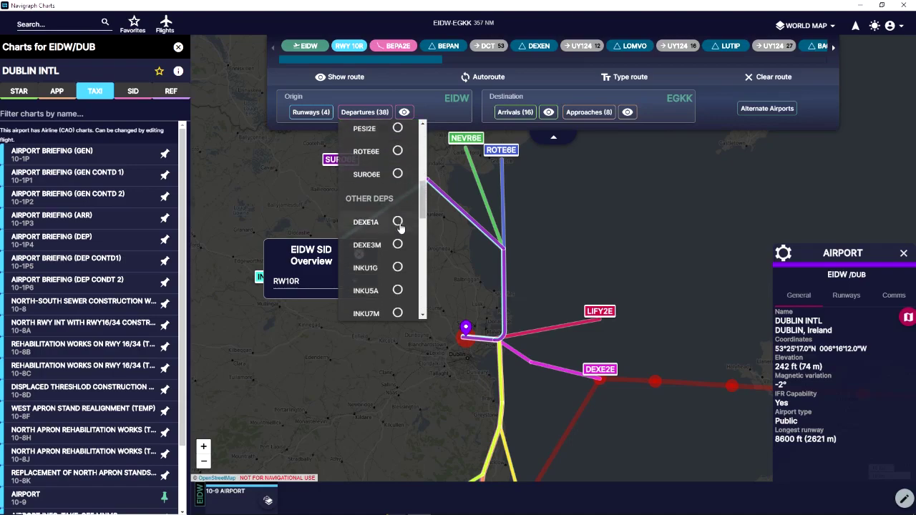
pyautogui.scroll(4, 400, 226)
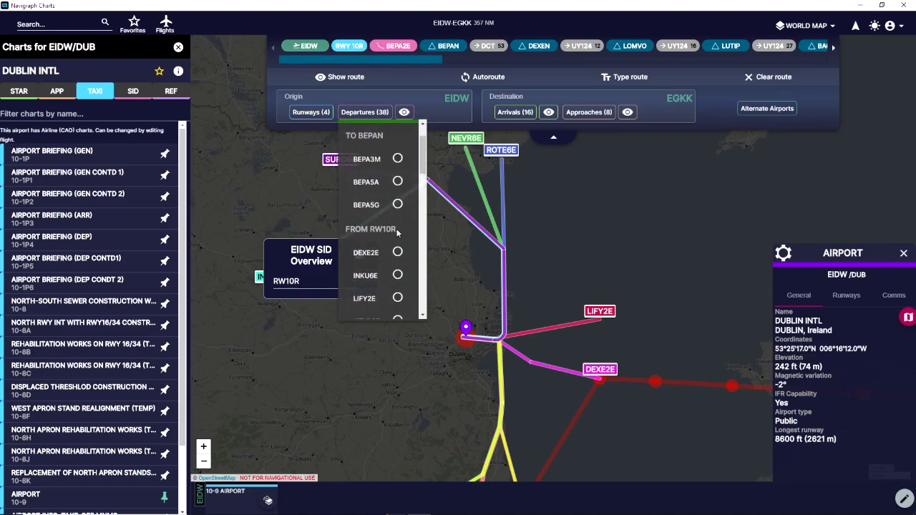
pyautogui.click(398, 253)
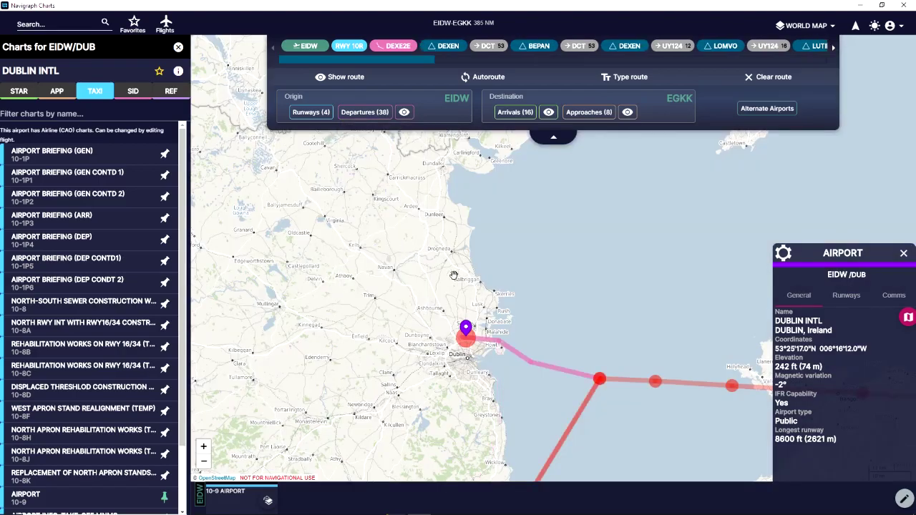
pyautogui.scroll(-3, 534, 354)
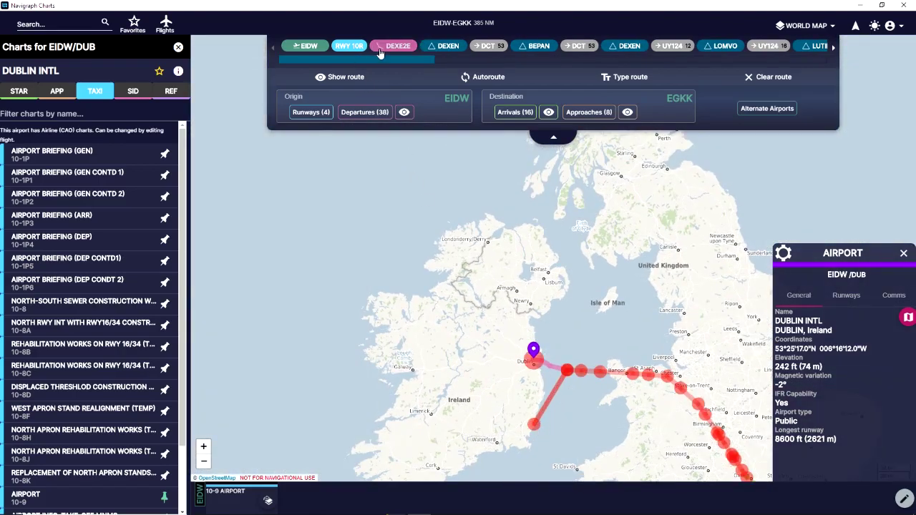
pyautogui.scroll(3, 522, 354)
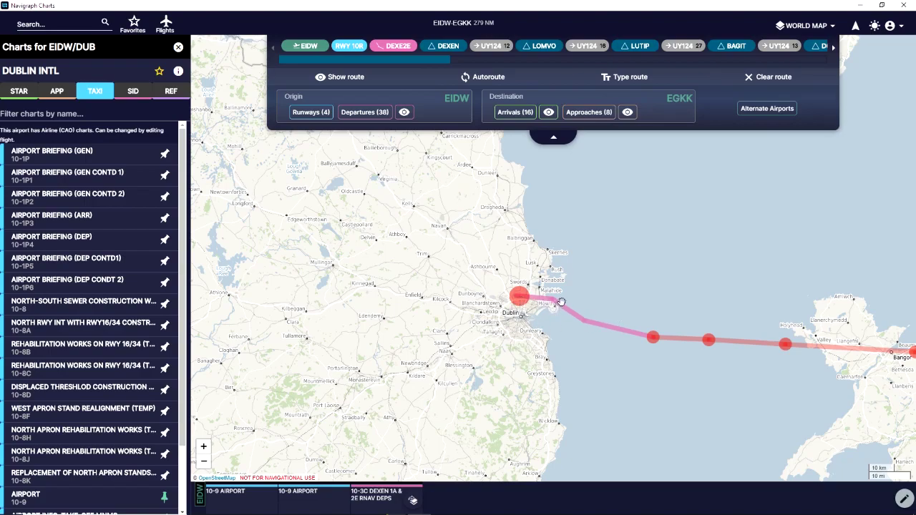
pyautogui.scroll(2, 569, 368)
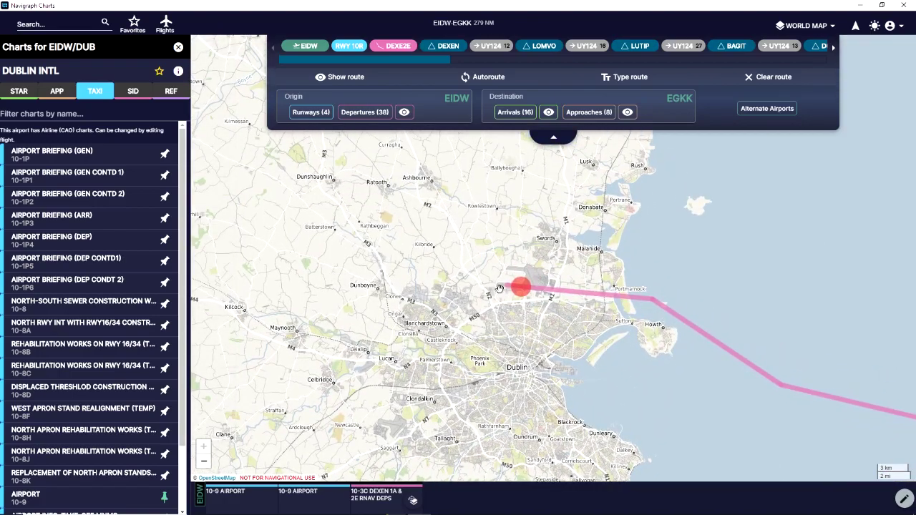
# Open Dublin's DEXEN 1A & 2E RNAV DEPS chart (10-3C) from the SID list
pyautogui.click(138, 93)
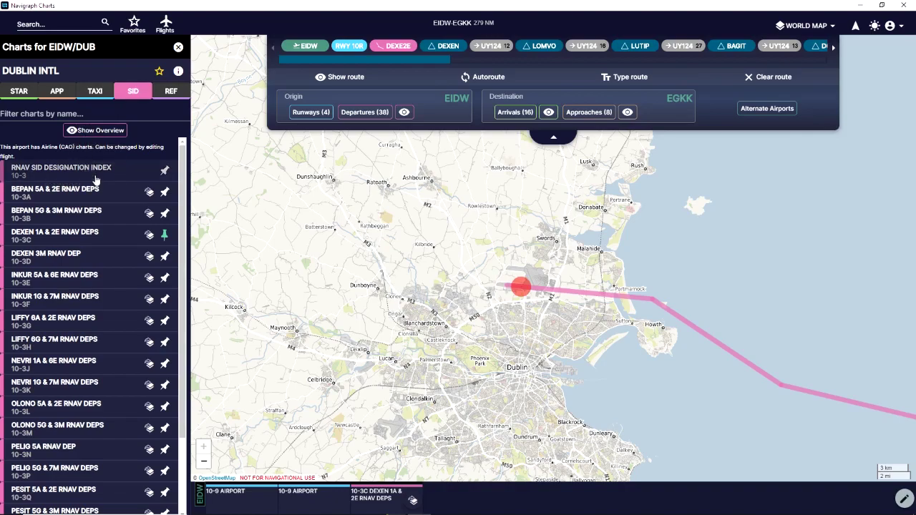
pyautogui.click(107, 242)
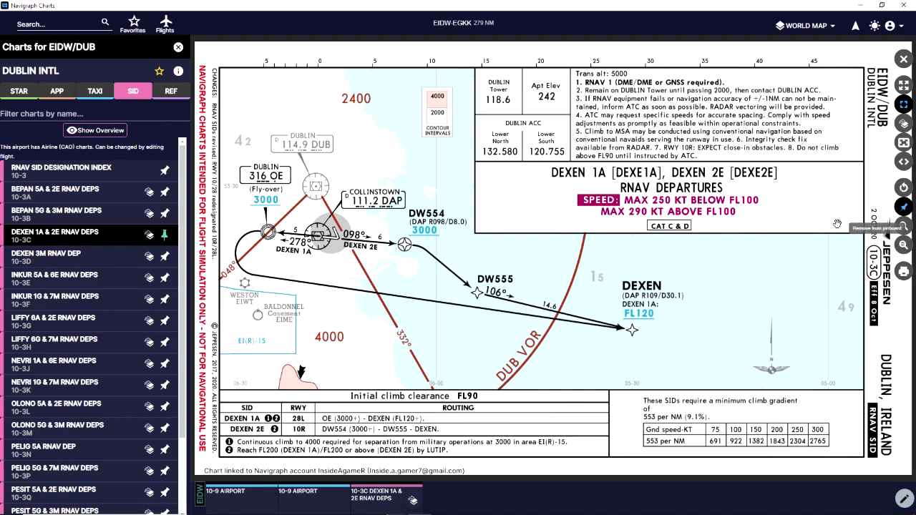
# Overlay the 10-3C DEXEN chart on the map and centre it on Dublin
pyautogui.click(411, 503)
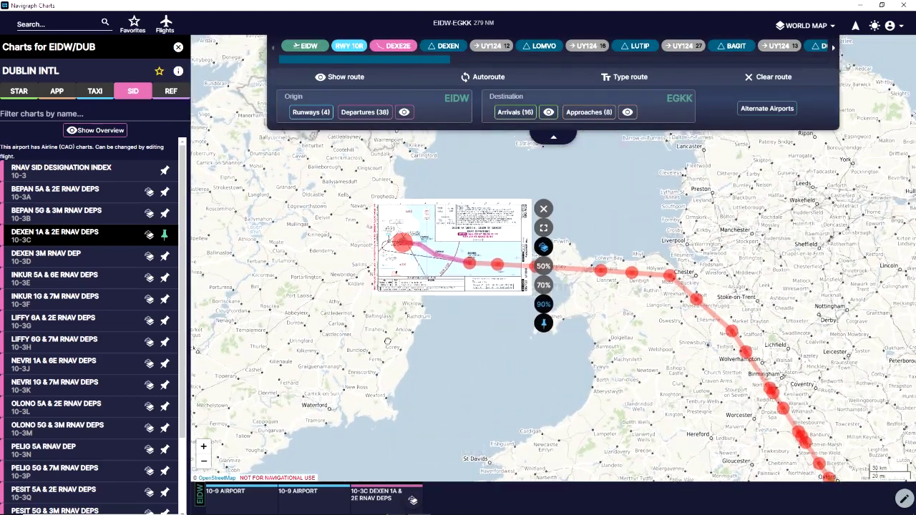
pyautogui.scroll(-3, 398, 346)
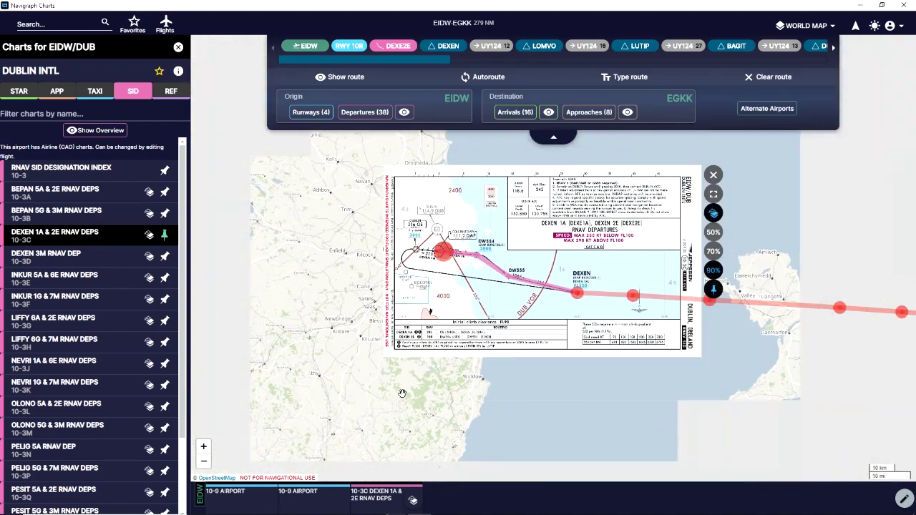
pyautogui.scroll(3, 556, 286)
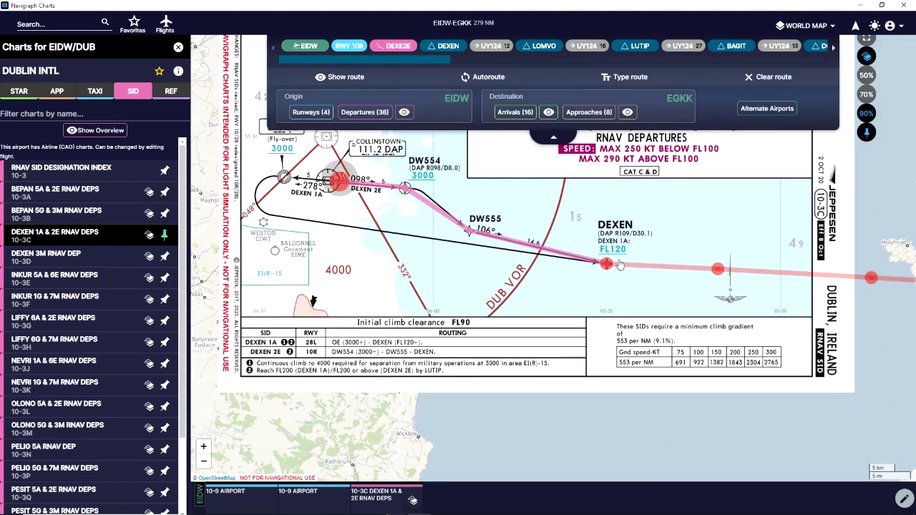
pyautogui.moveTo(381, 197); pyautogui.dragTo(415, 245)
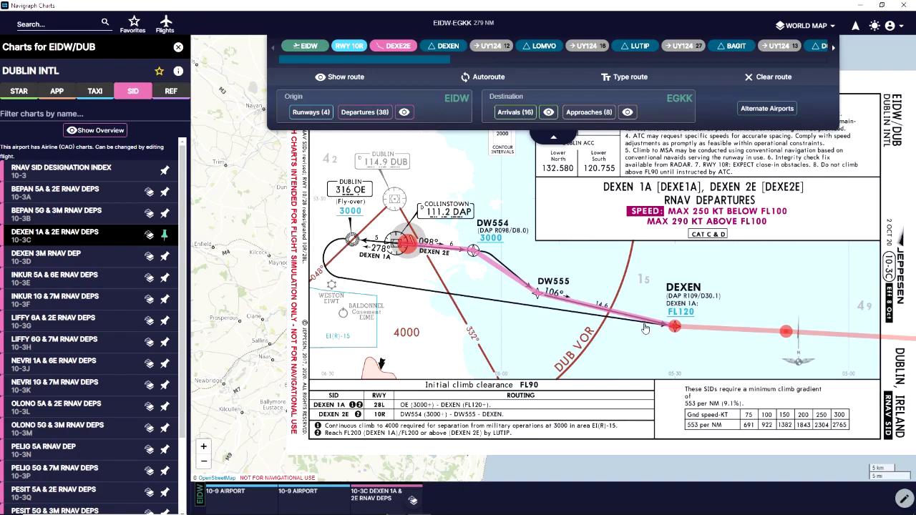
# Zoom around the overlaid chart, then pan and zoom toward southern England and EGKK
pyautogui.scroll(-2, 463, 264)
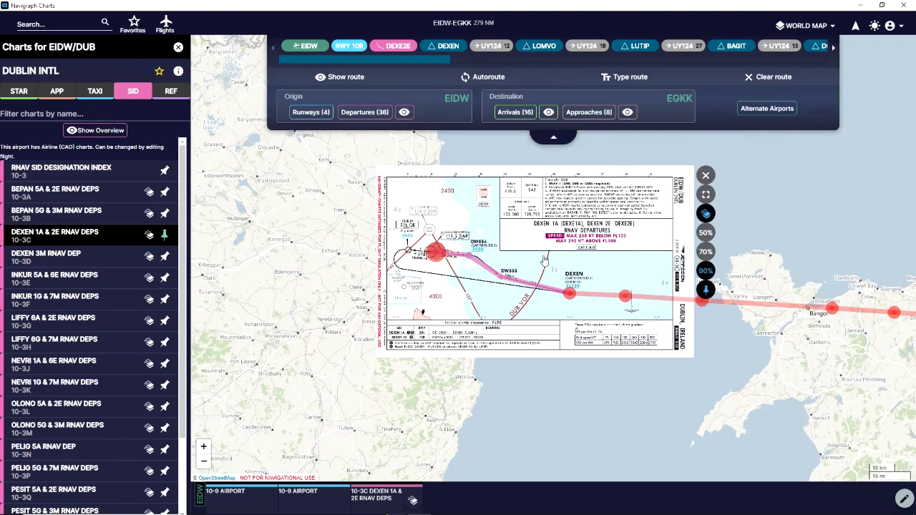
pyautogui.scroll(2, 584, 258)
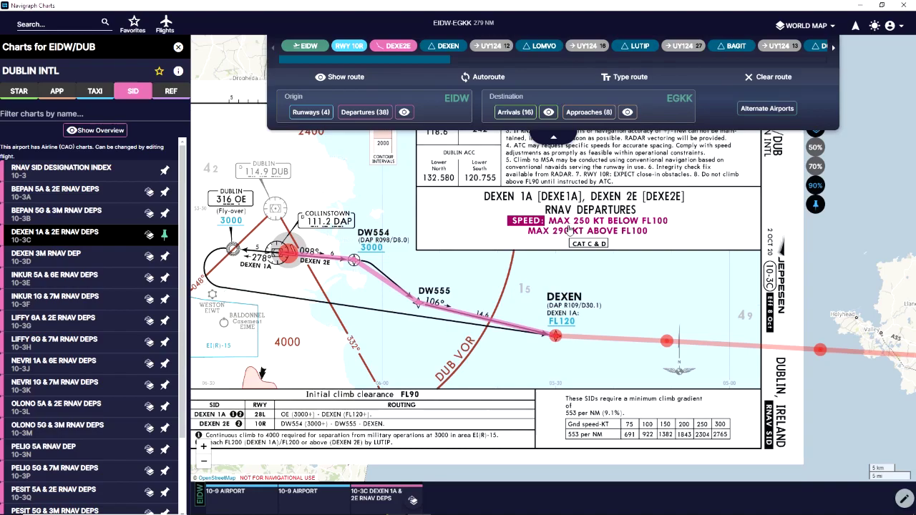
pyautogui.scroll(-3, 566, 240)
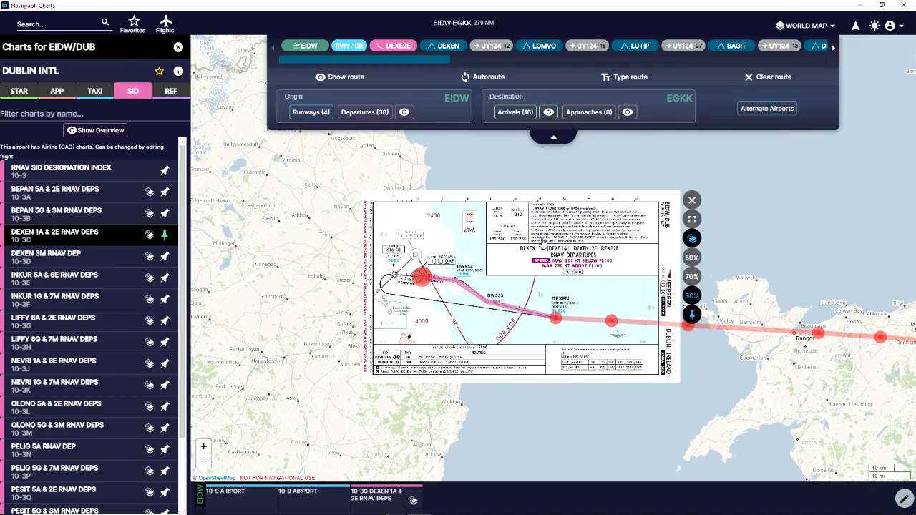
pyautogui.scroll(3, 542, 244)
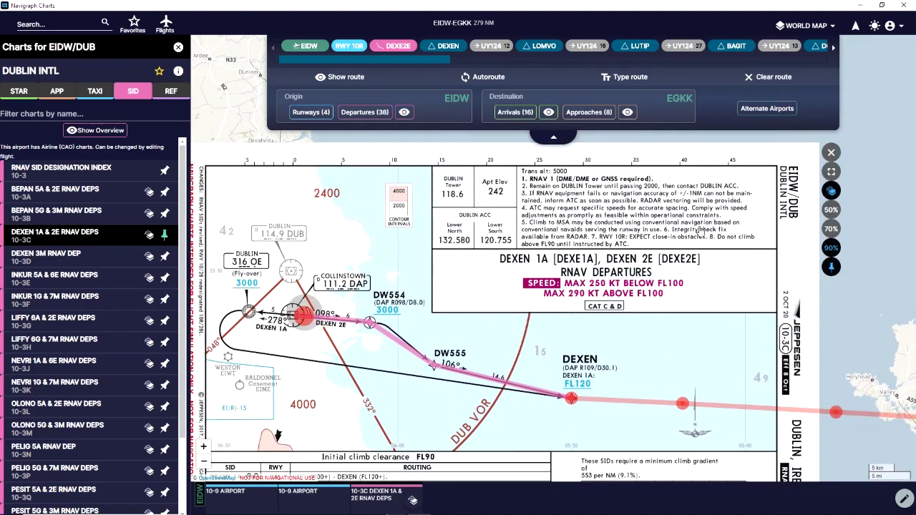
pyautogui.scroll(-3, 554, 293)
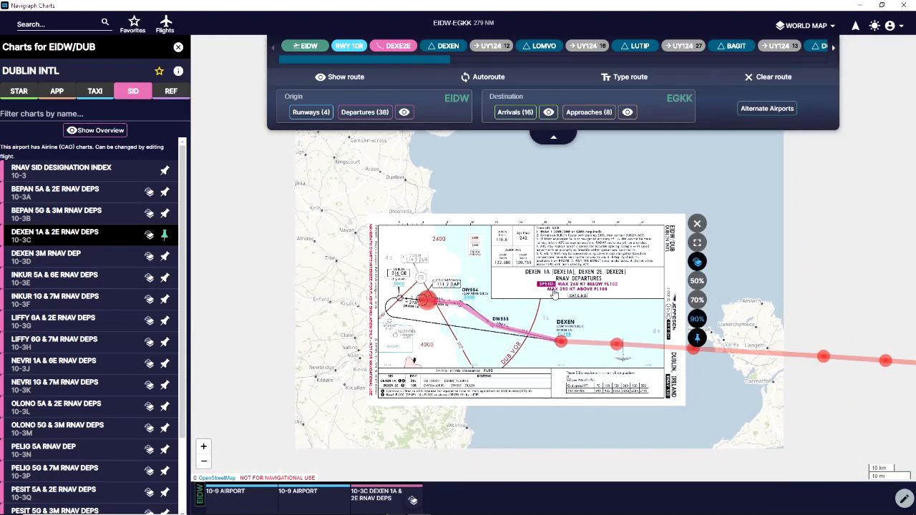
pyautogui.scroll(-5, 555, 293)
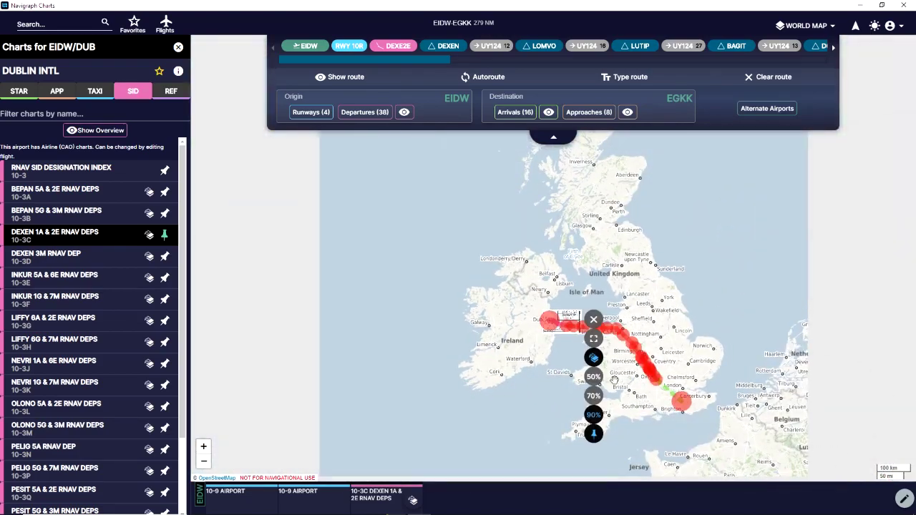
pyautogui.scroll(4, 544, 328)
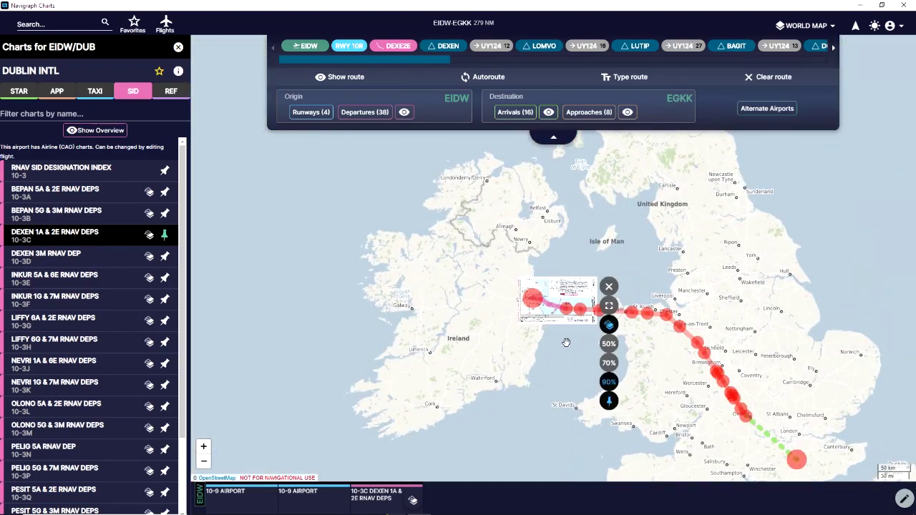
pyautogui.scroll(6, 537, 323)
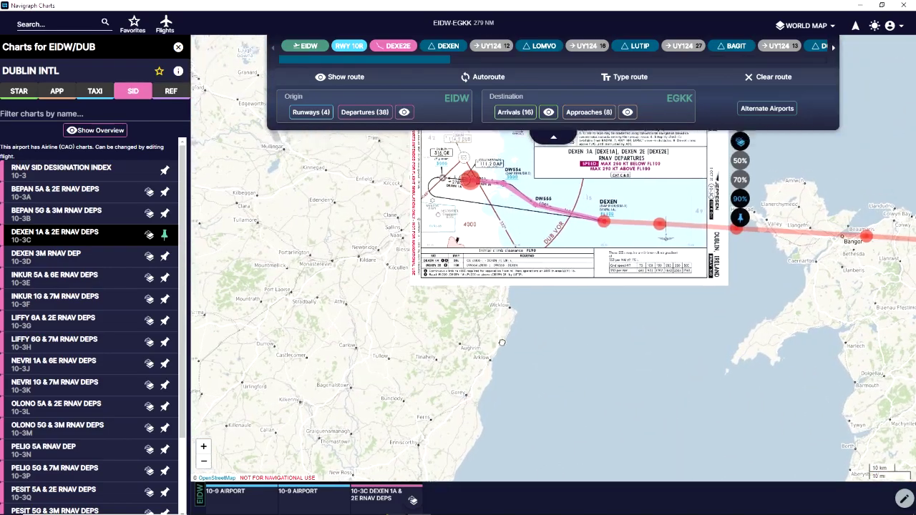
pyautogui.scroll(-8, 509, 307)
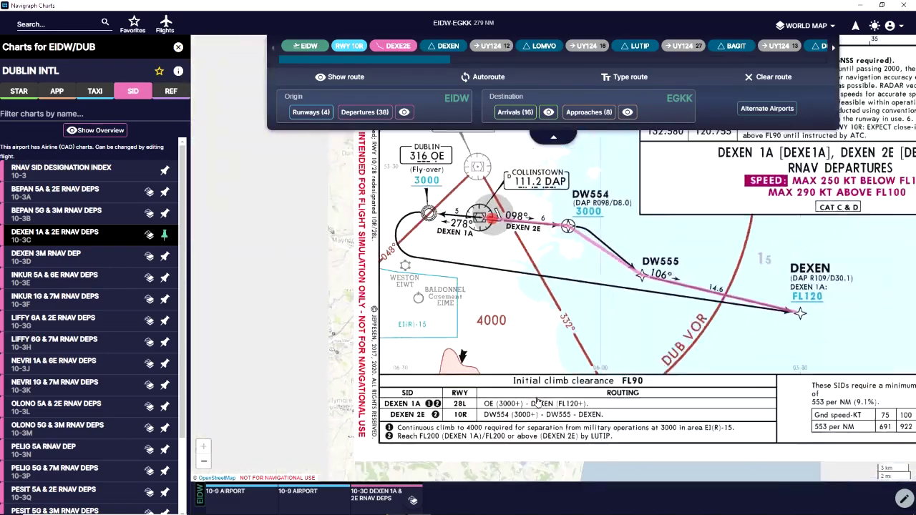
pyautogui.scroll(-5, 579, 368)
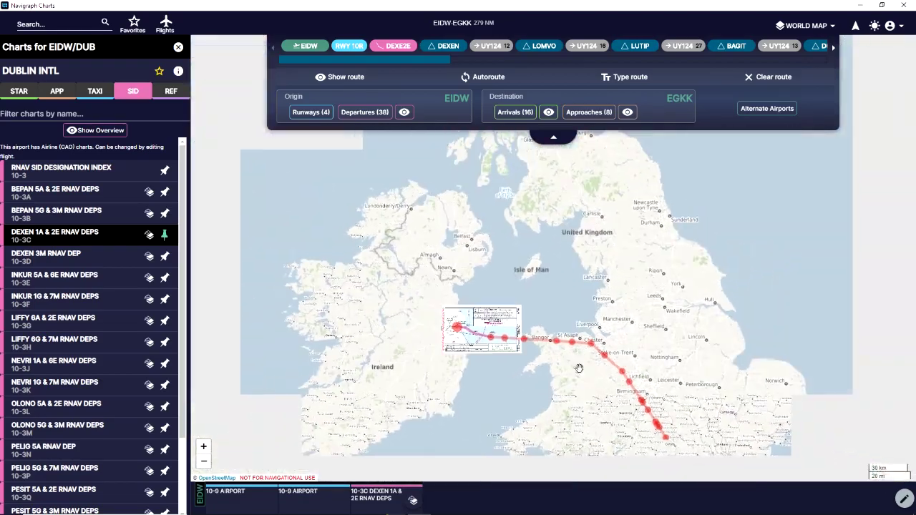
pyautogui.moveTo(579, 368); pyautogui.dragTo(529, 276)
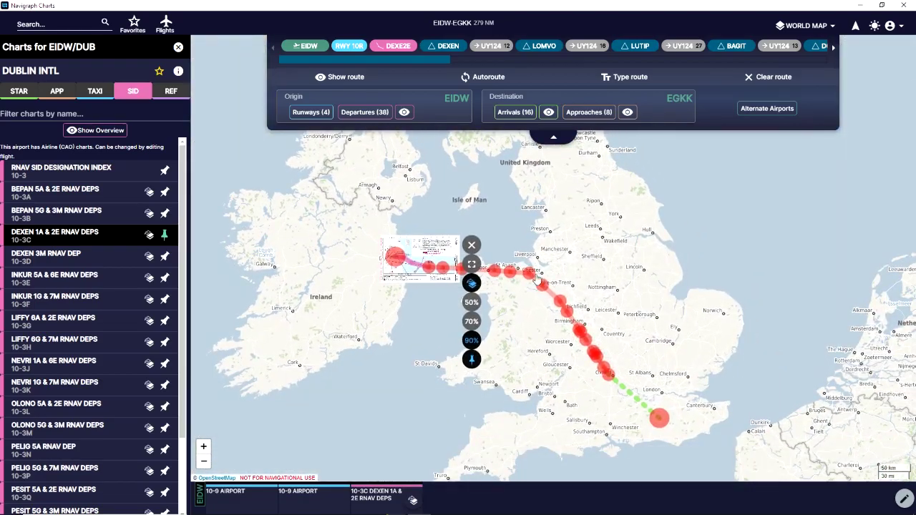
pyautogui.scroll(4, 653, 428)
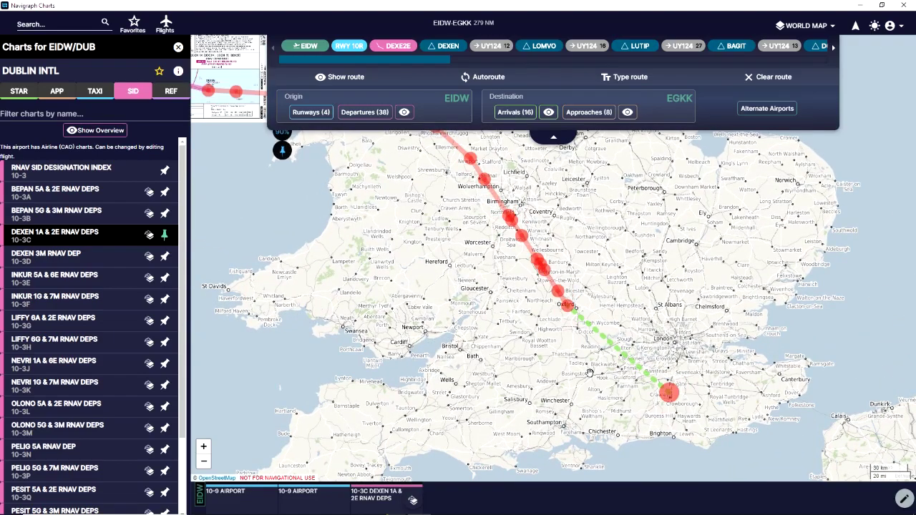
# Display the EGKK approach overview, plotting the RNAV RWY 08L approach on the map
pyautogui.click(549, 115)
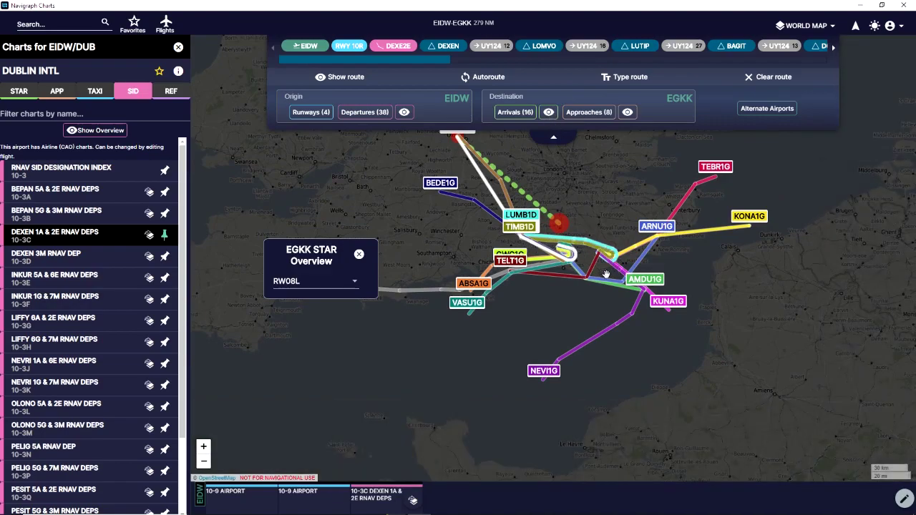
pyautogui.click(627, 113)
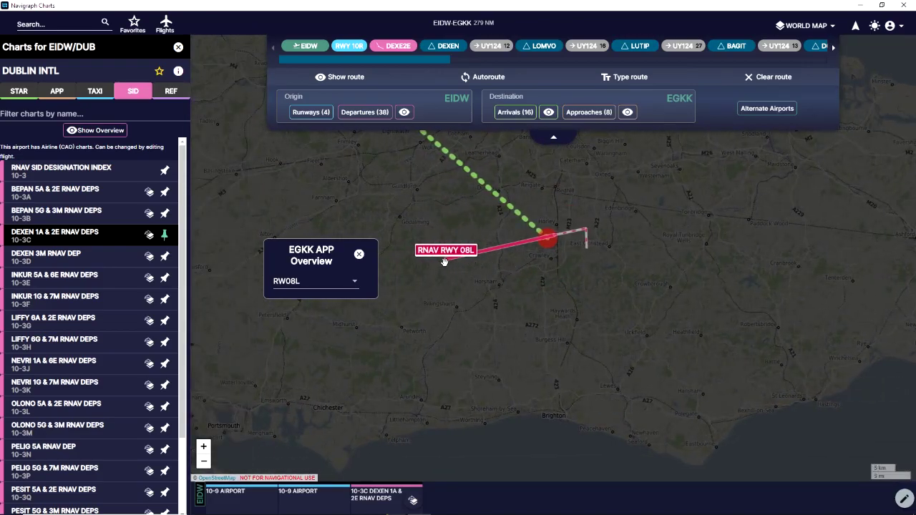
pyautogui.click(636, 116)
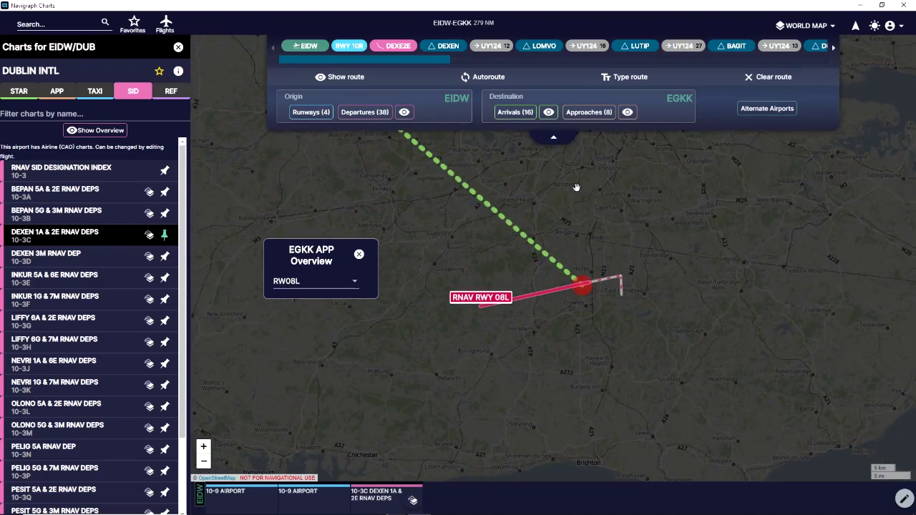
# Set the EGKK approach to ILS RWY 26L with the WILLO transition
pyautogui.click(569, 115)
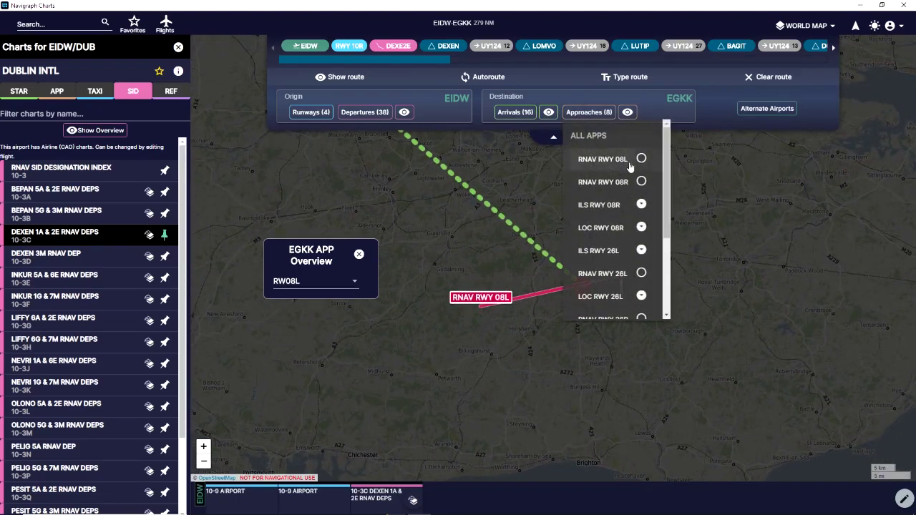
pyautogui.scroll(-2, 641, 259)
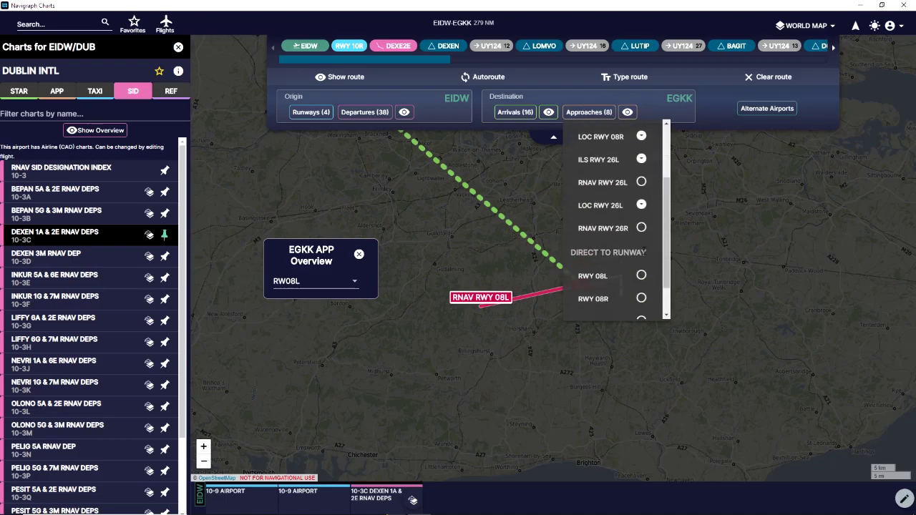
pyautogui.scroll(3, 642, 249)
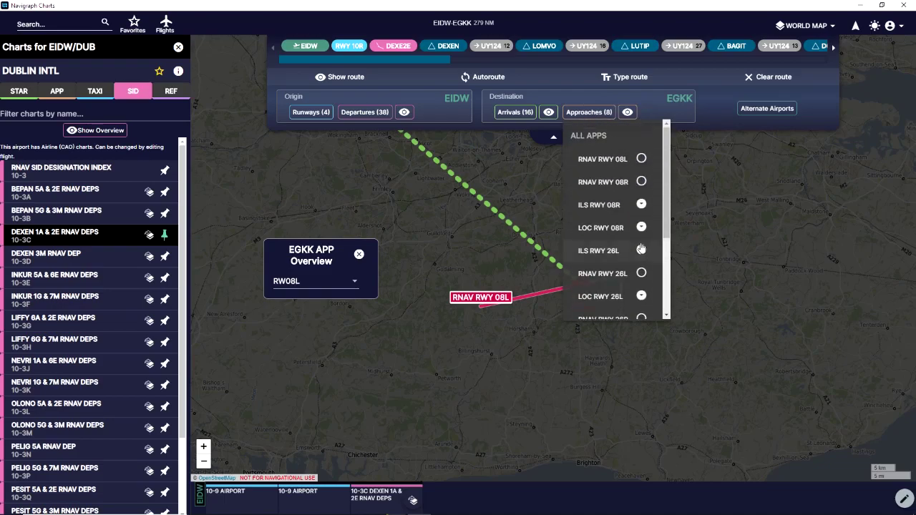
pyautogui.click(641, 250)
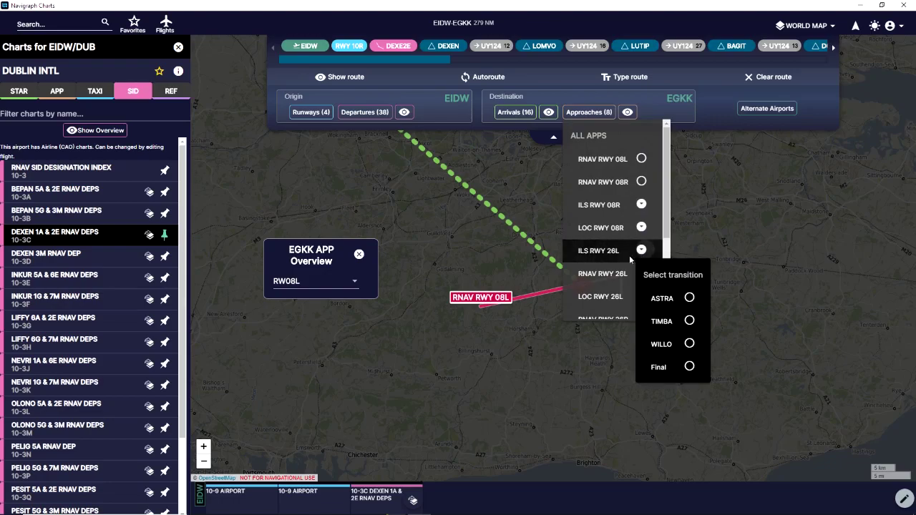
pyautogui.click(689, 344)
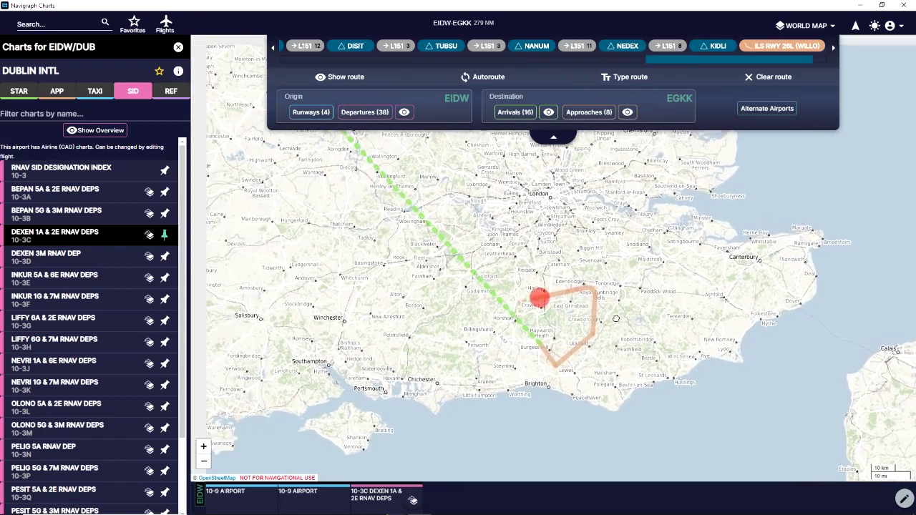
# Overlay the EGKK RW26L STAR overview and pan to view WILO3B, ASTR2B and other arrivals
pyautogui.click(548, 112)
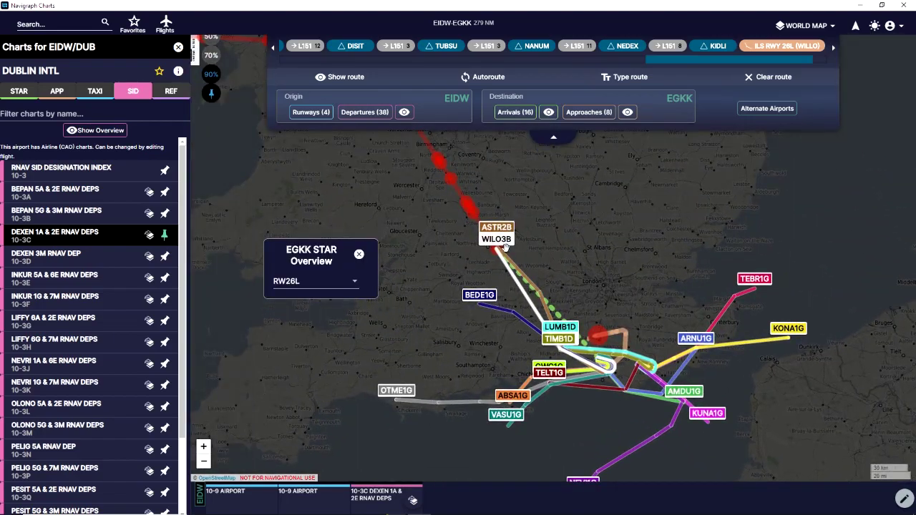
pyautogui.scroll(3, 503, 243)
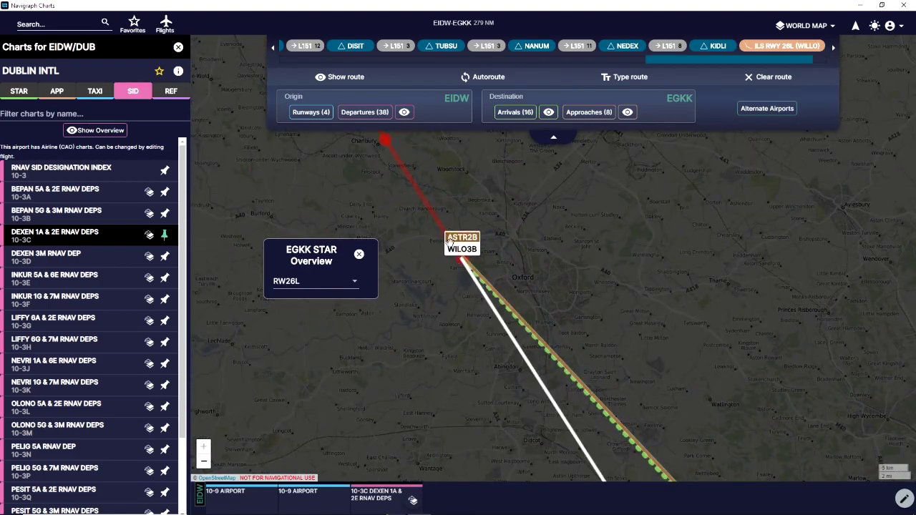
pyautogui.scroll(-3, 488, 262)
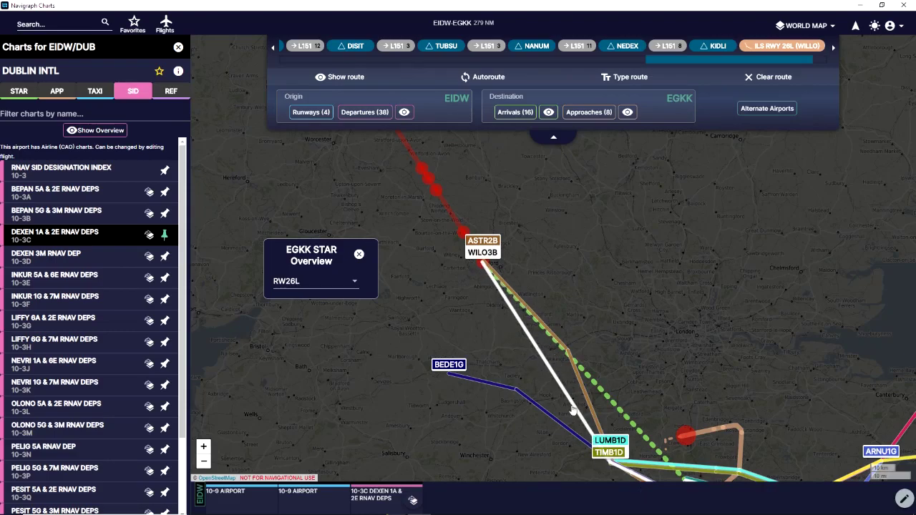
pyautogui.moveTo(576, 398); pyautogui.dragTo(531, 279)
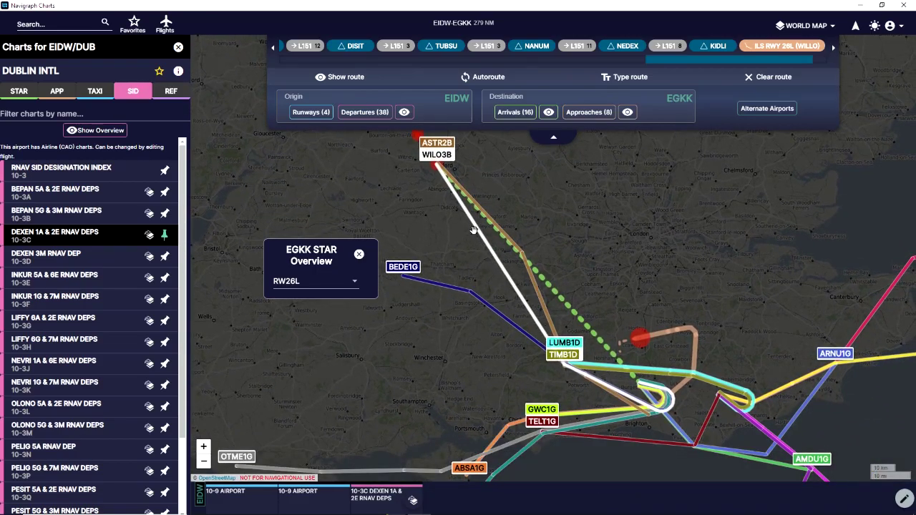